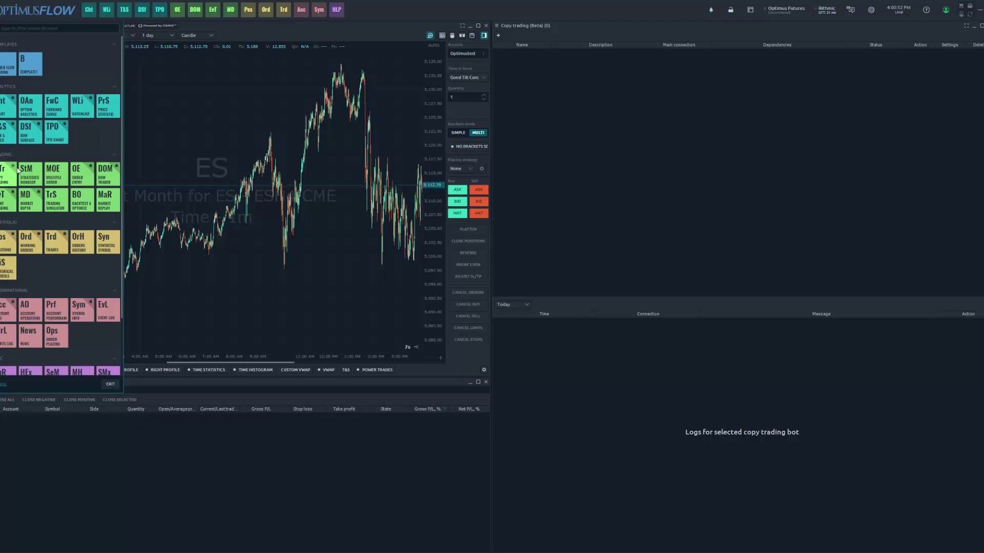
click(14, 168)
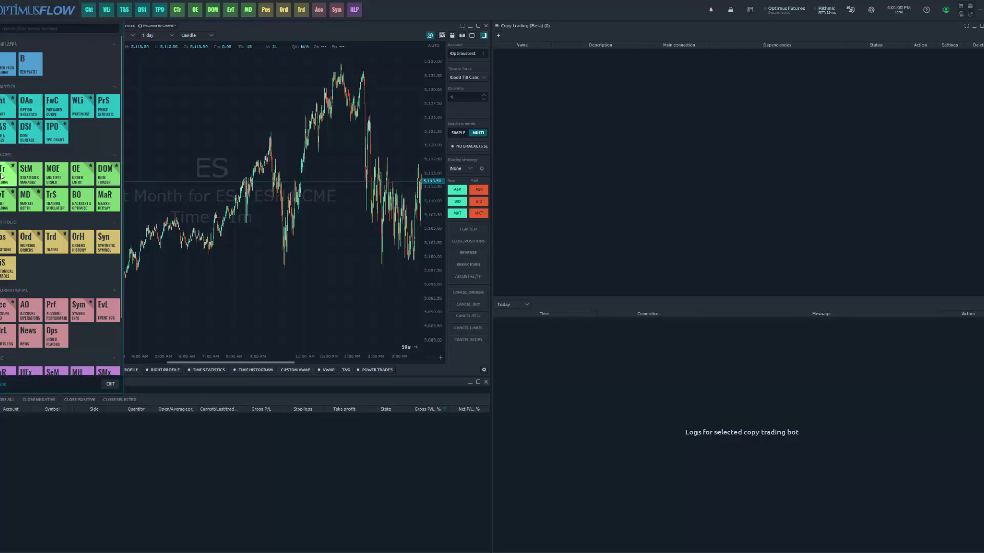
click(176, 13)
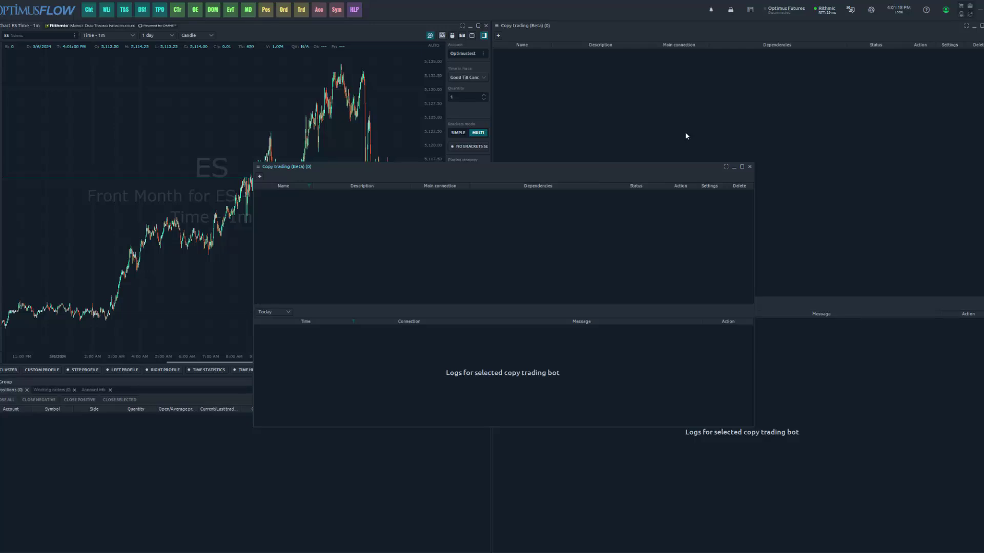
click(749, 166)
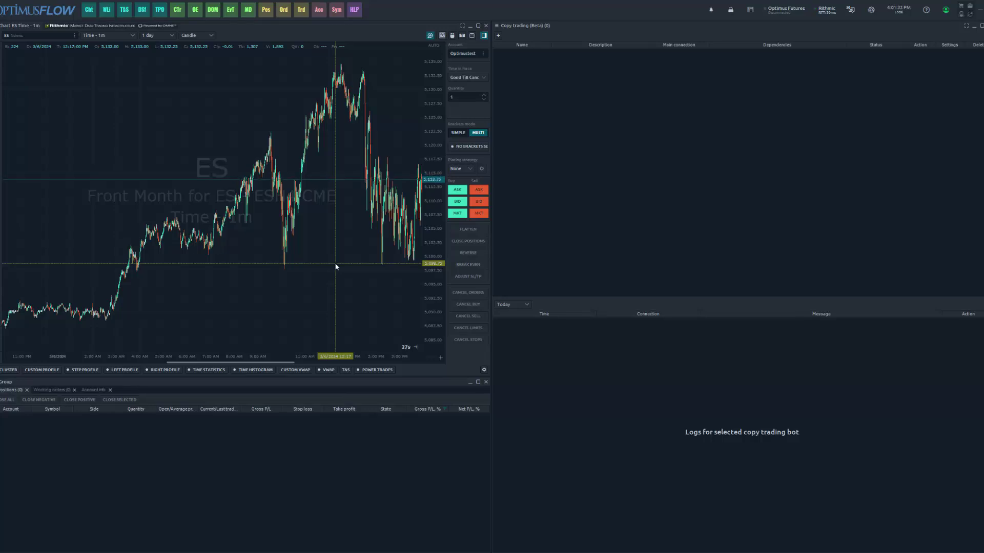
Review the working orders and the account info, and check which accounts are available in the account list.
click(60, 389)
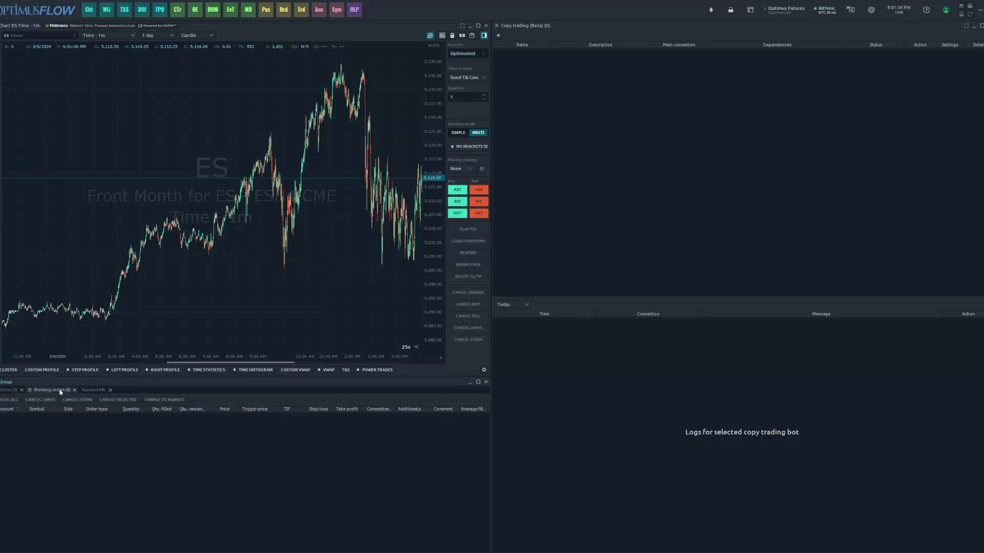
click(89, 392)
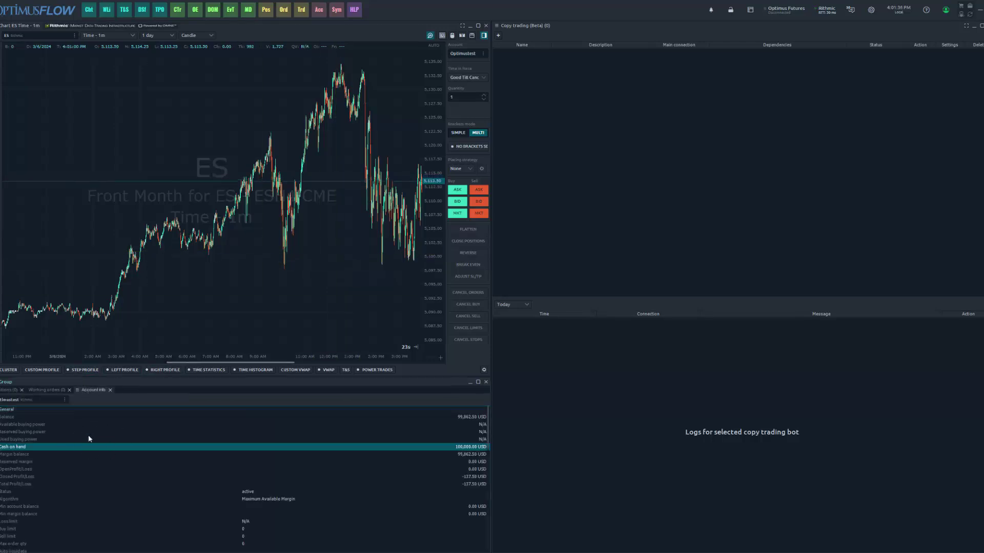
click(41, 400)
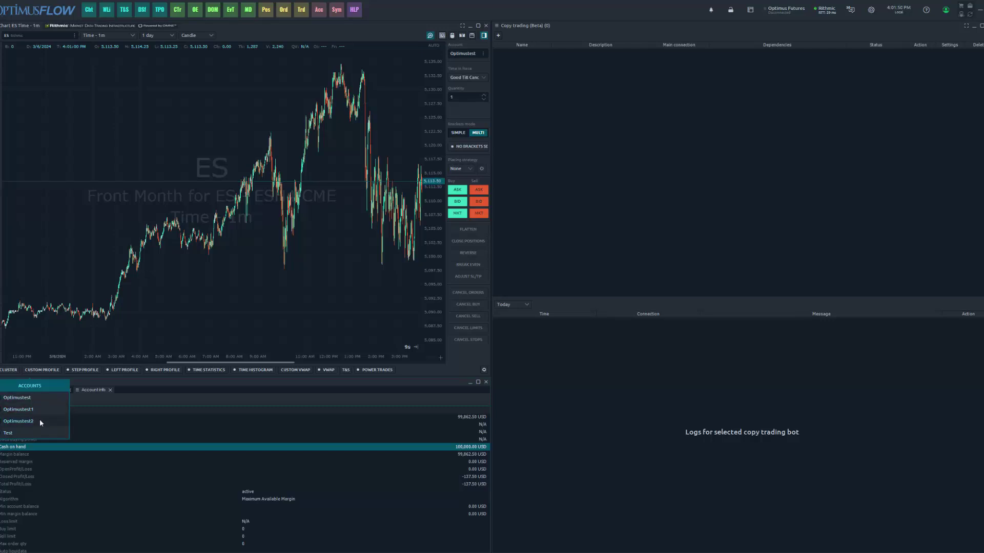
click(59, 451)
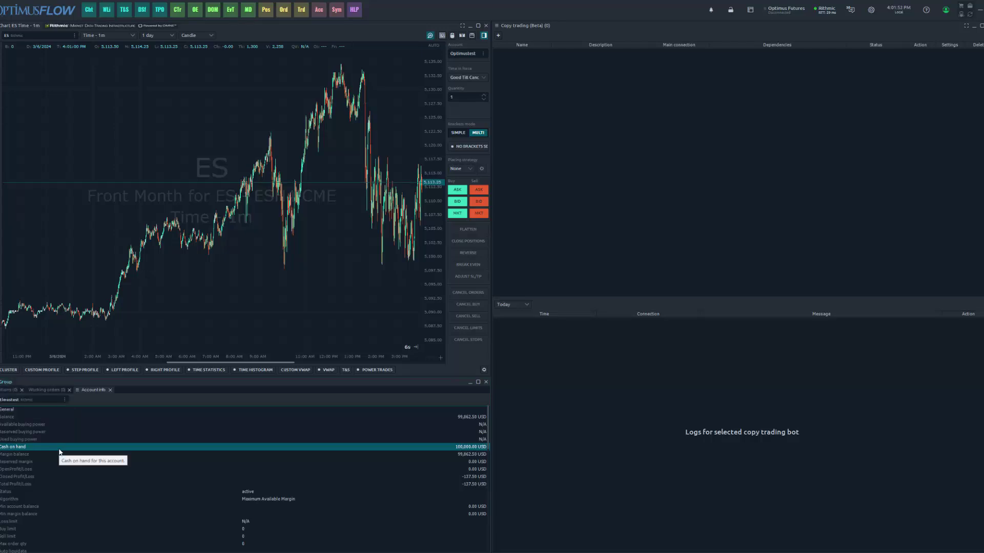
click(35, 400)
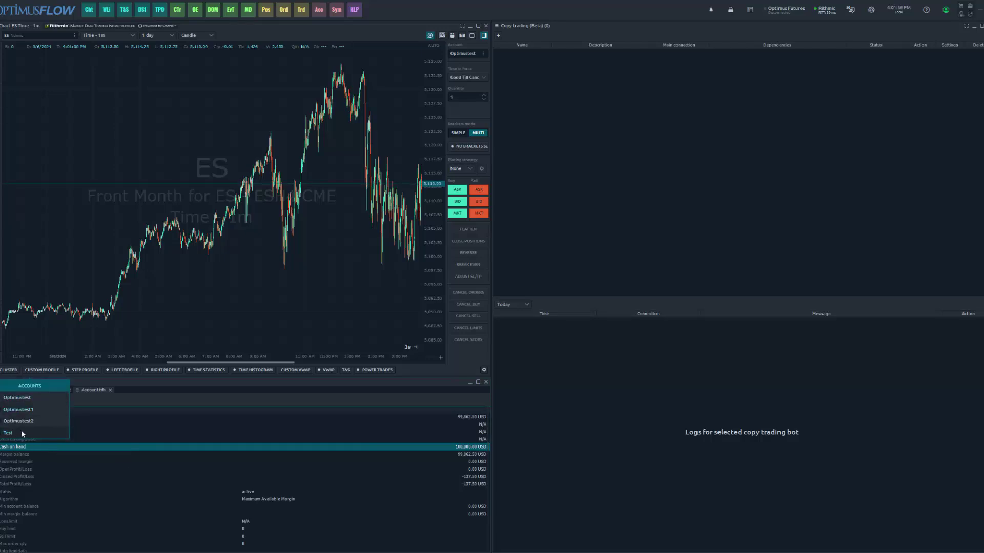
click(51, 450)
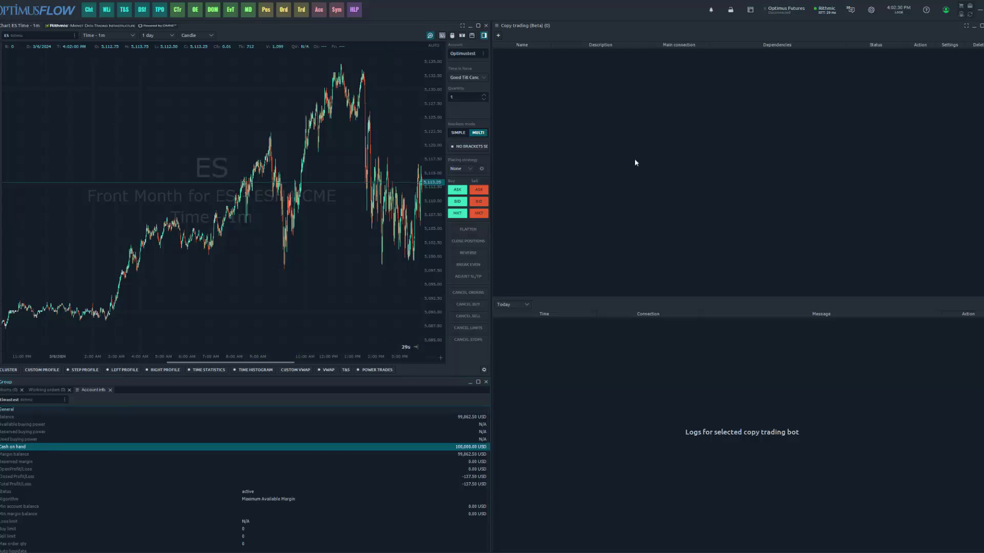
Open the connection manager, add a second Rithmic connection, and return to the connected Rithmic entry.
click(819, 18)
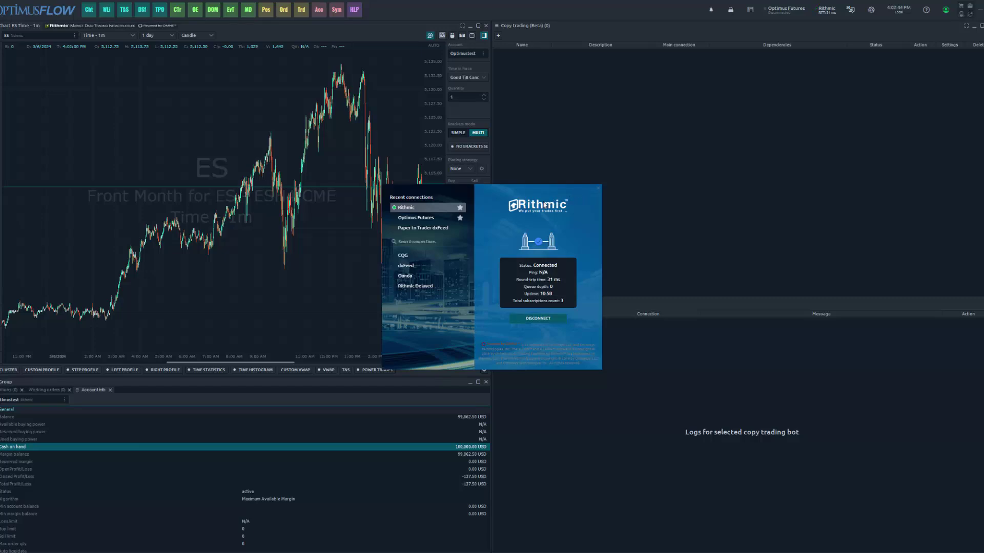
drag(557, 201, 814, 40)
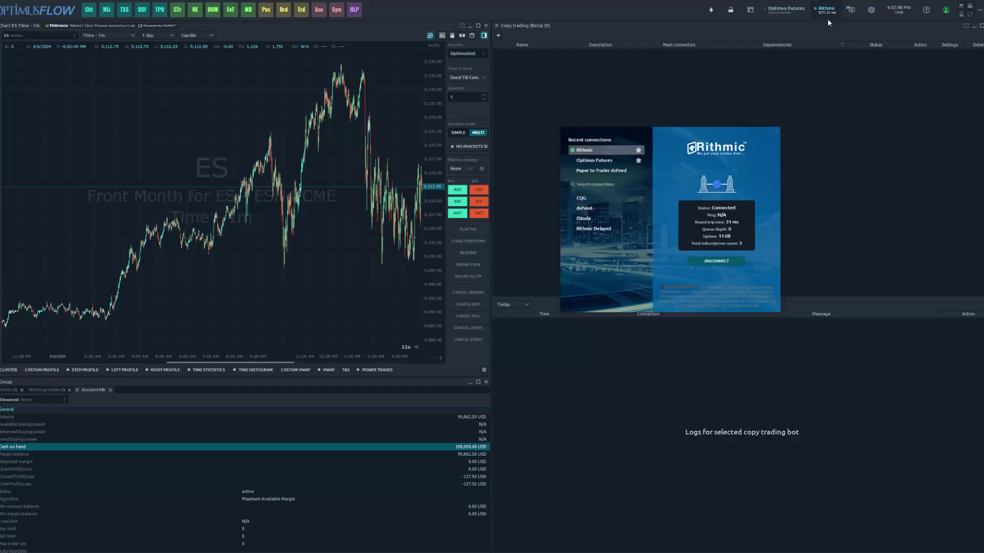
right_click(642, 14)
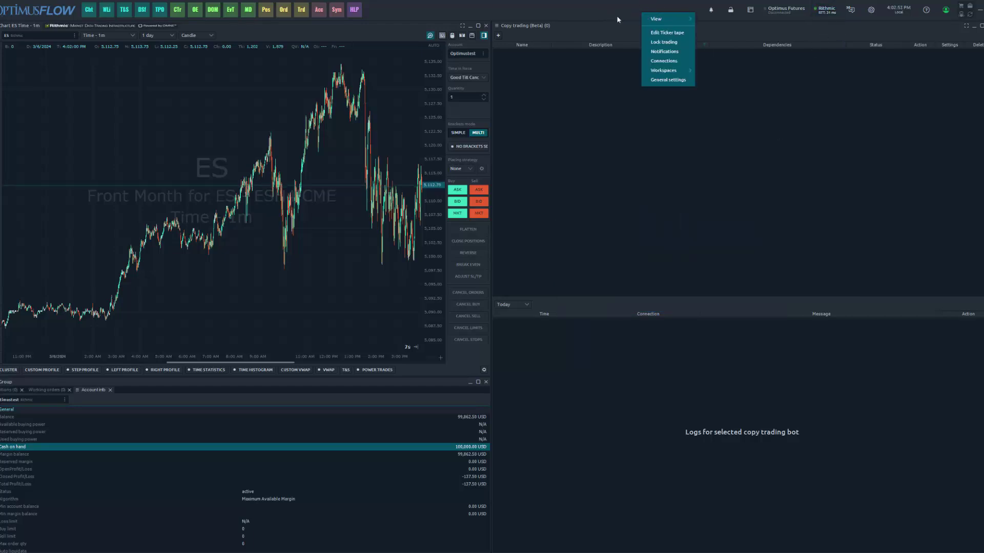
click(661, 61)
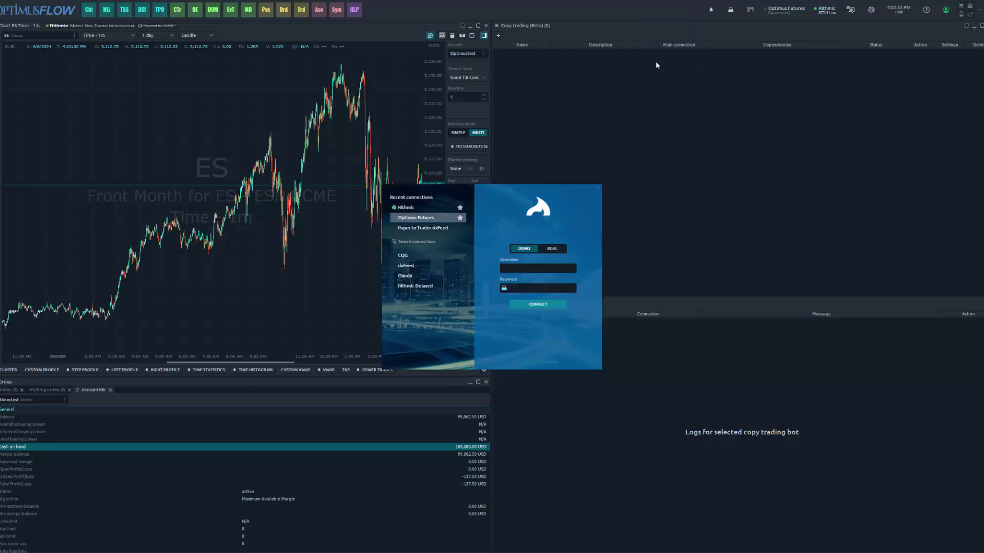
click(452, 208)
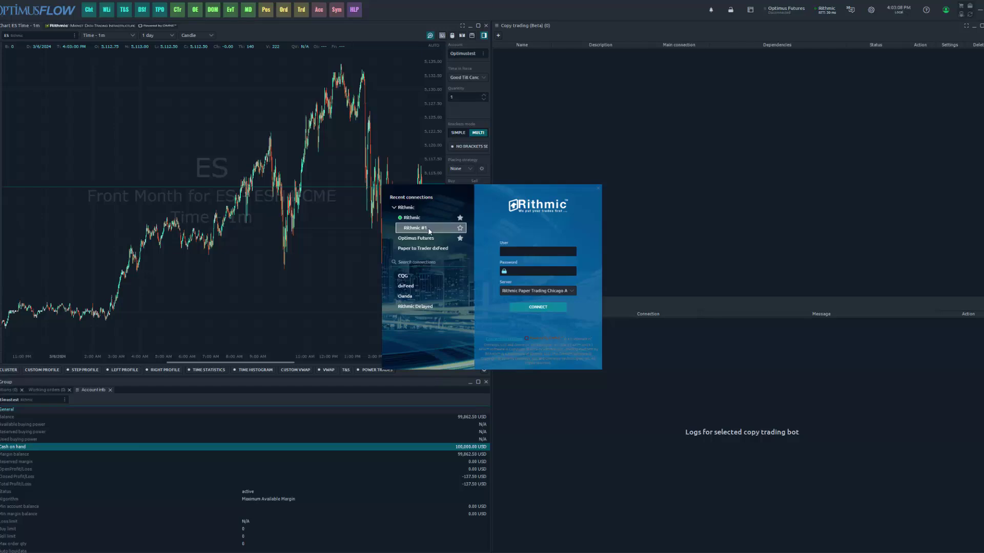
click(448, 228)
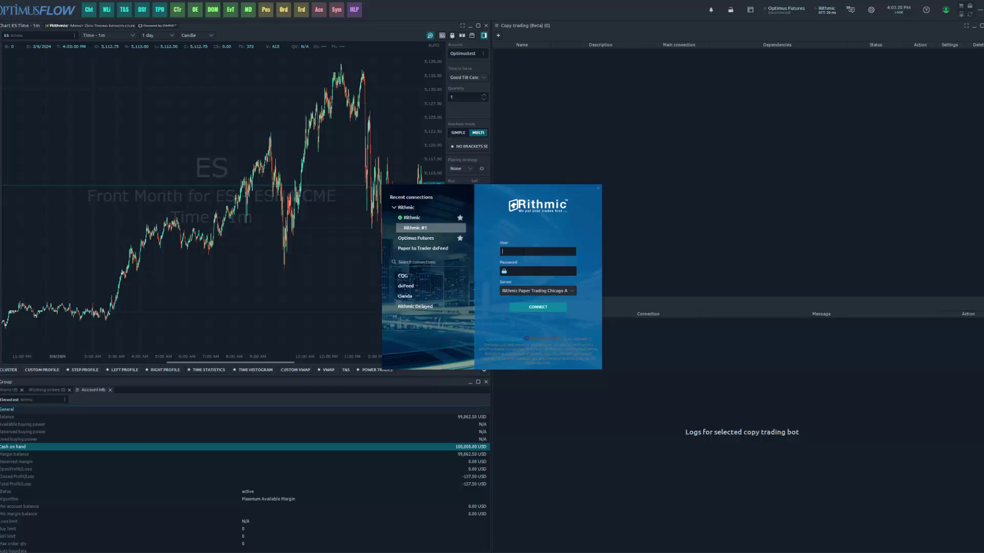
click(427, 219)
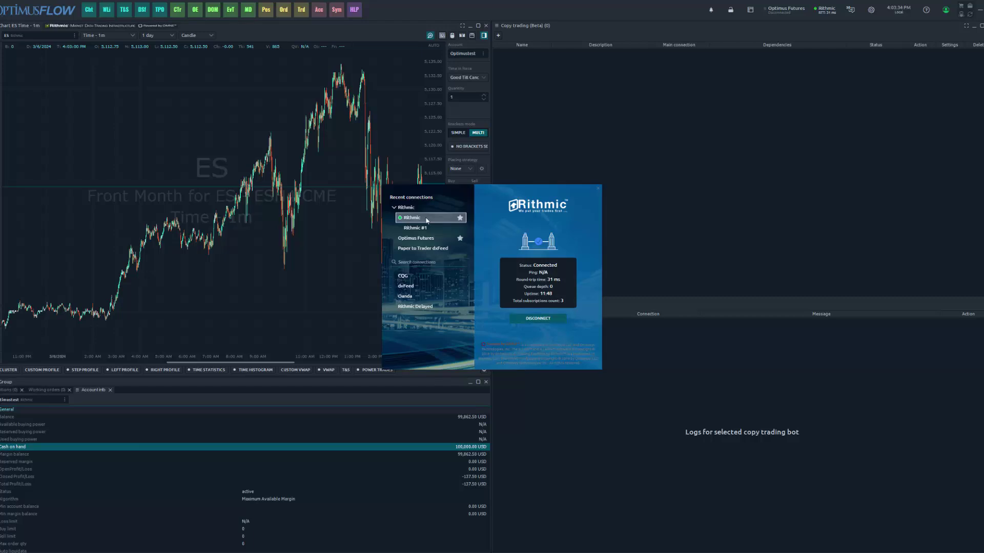
Add two more Rithmic connections and close the connection manager.
click(460, 207)
click(460, 208)
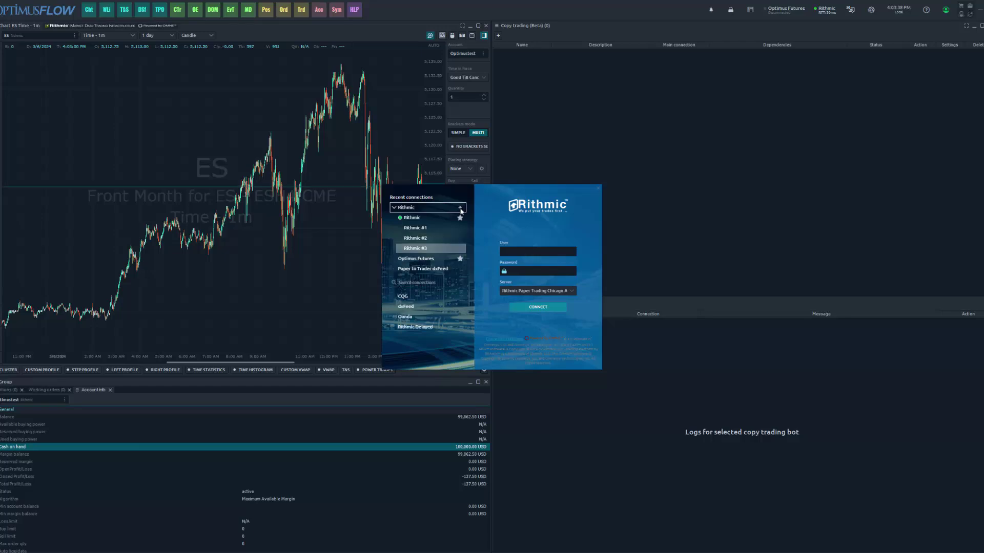
click(435, 248)
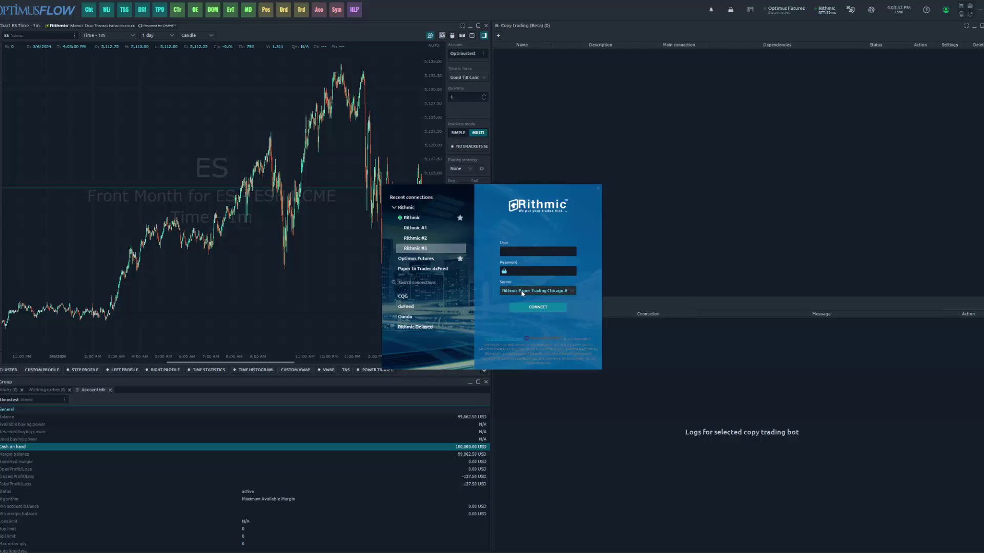
click(425, 218)
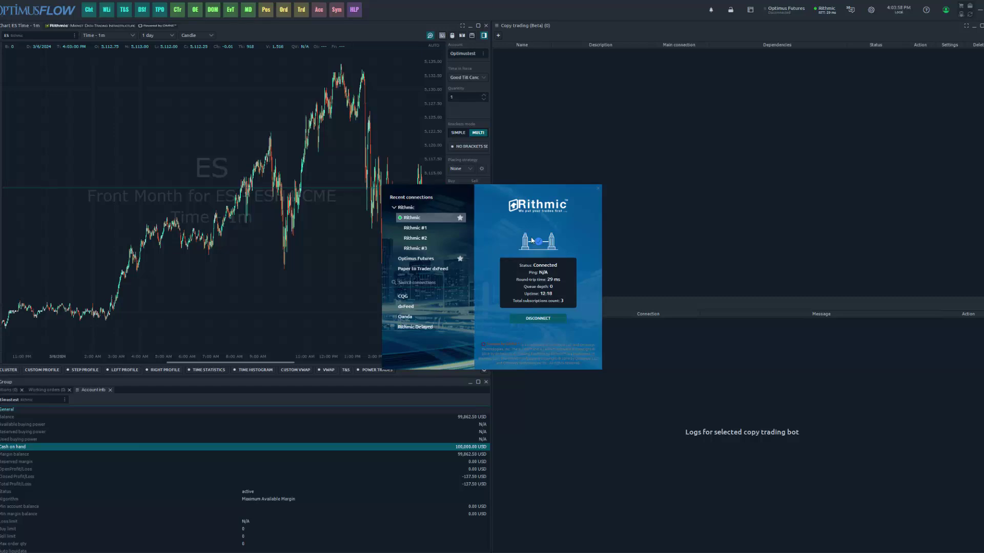
click(597, 189)
Set the trading account of the ES chart to Test.
click(467, 56)
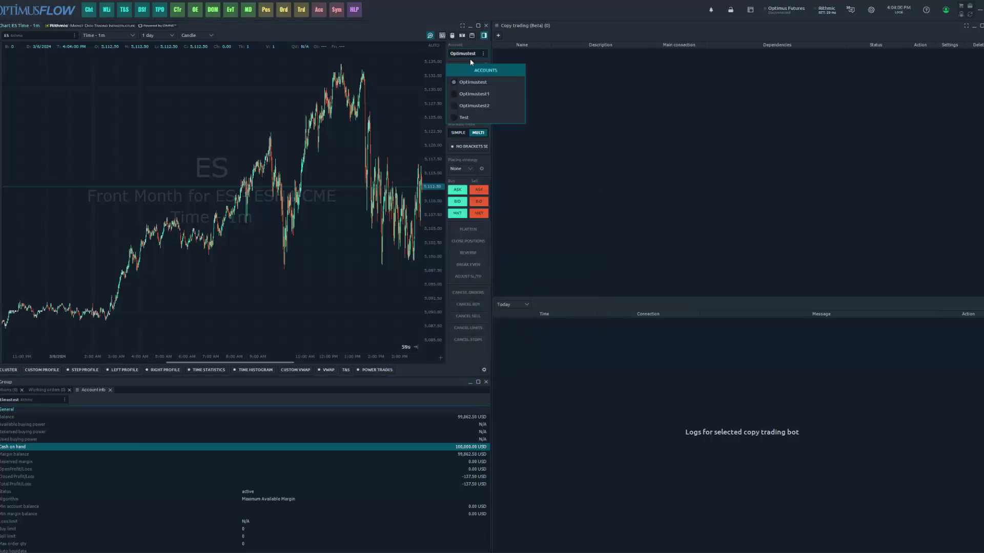
click(466, 117)
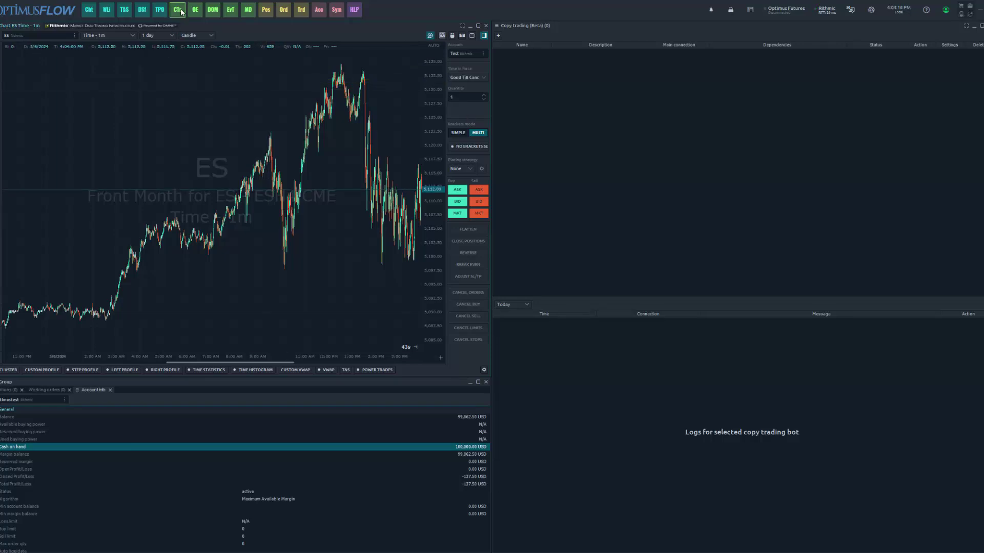
click(54, 15)
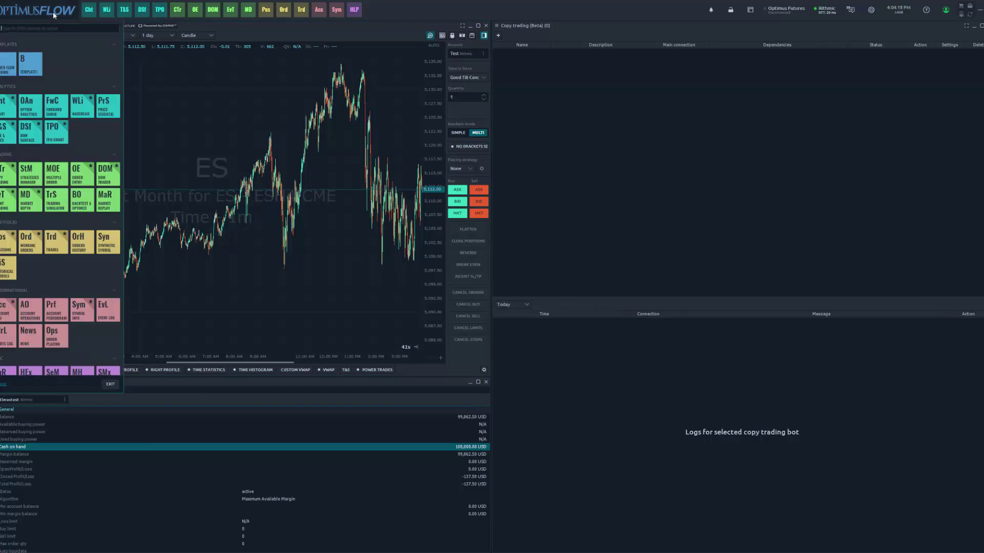
click(196, 183)
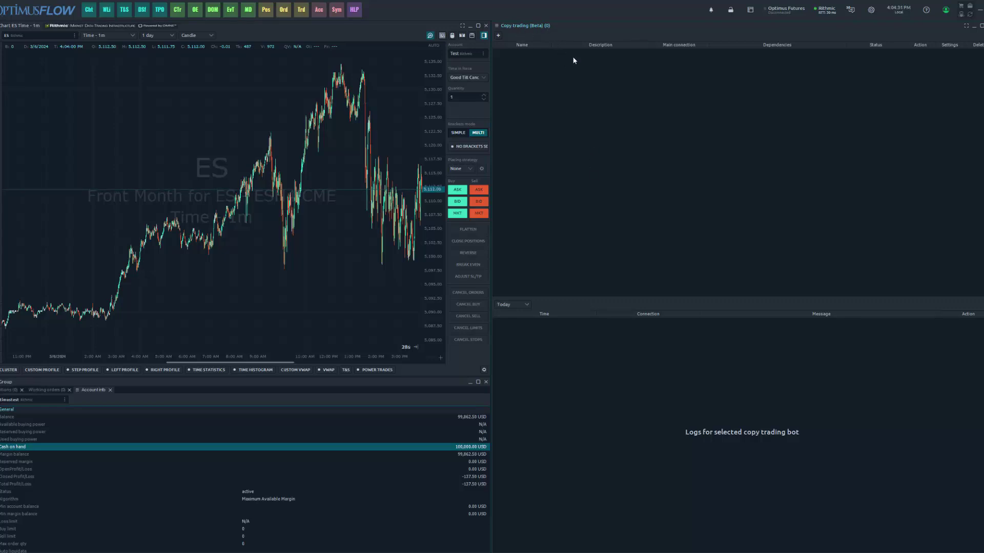
Start a new copy trading bot named ES with the description ES TEST.
click(499, 36)
triple_click(534, 191)
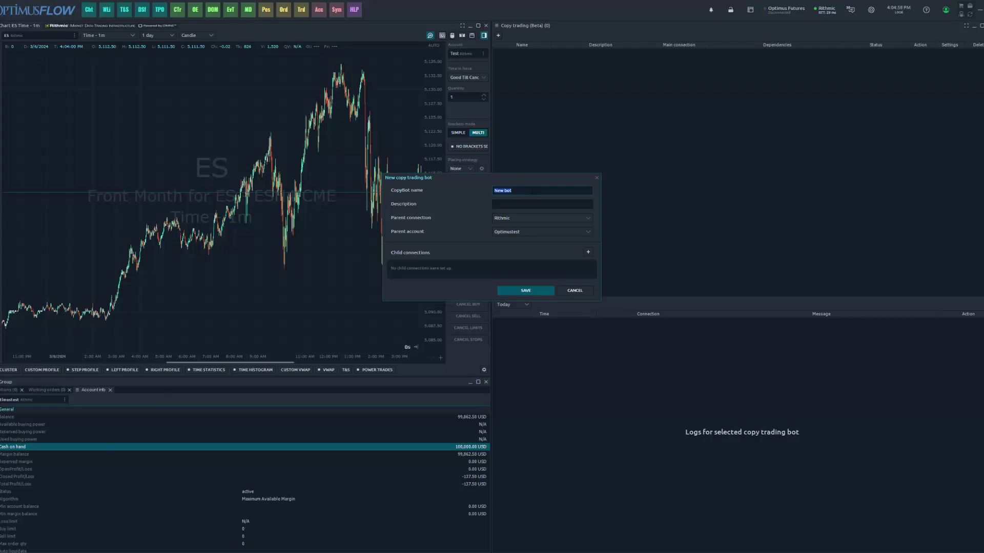
text(ES)
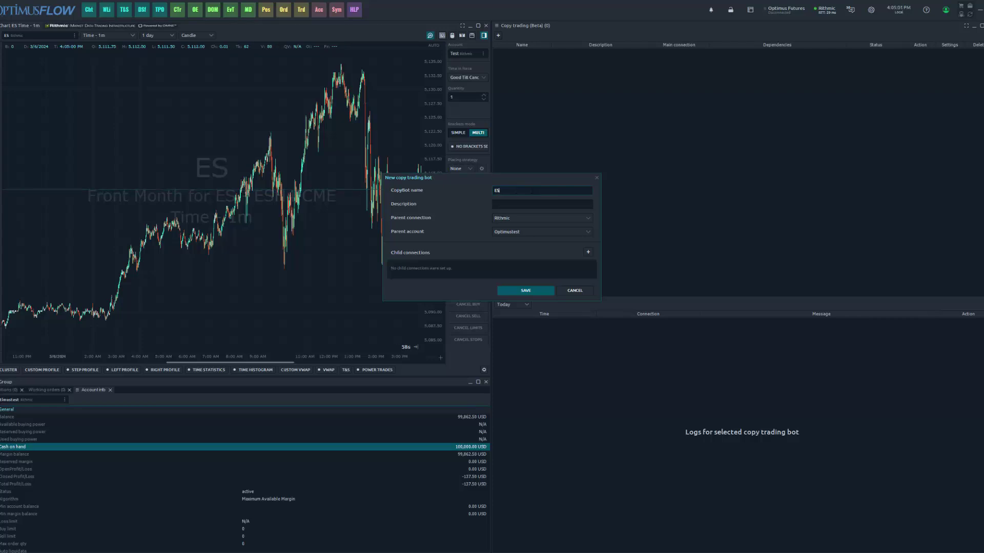
key(Tab)
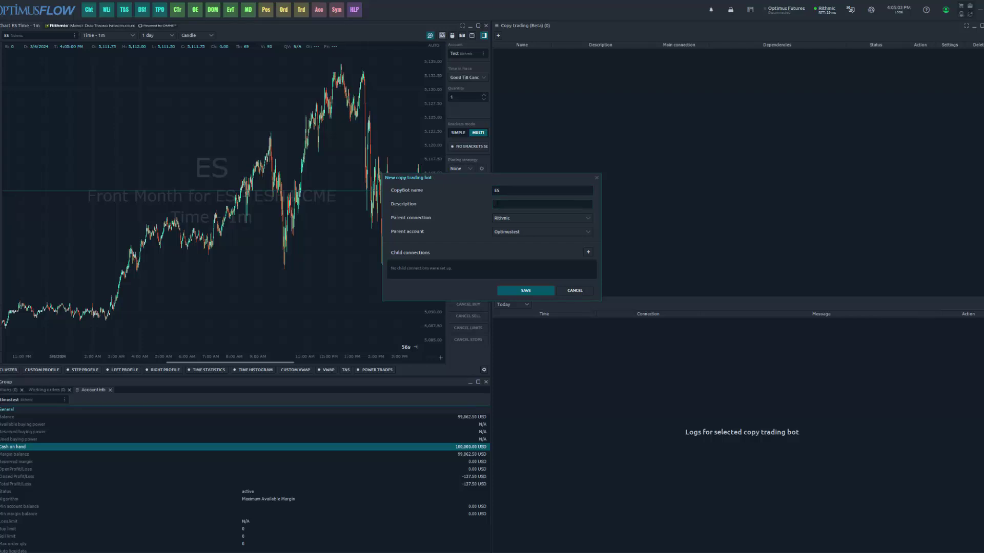
text(ES TEST)
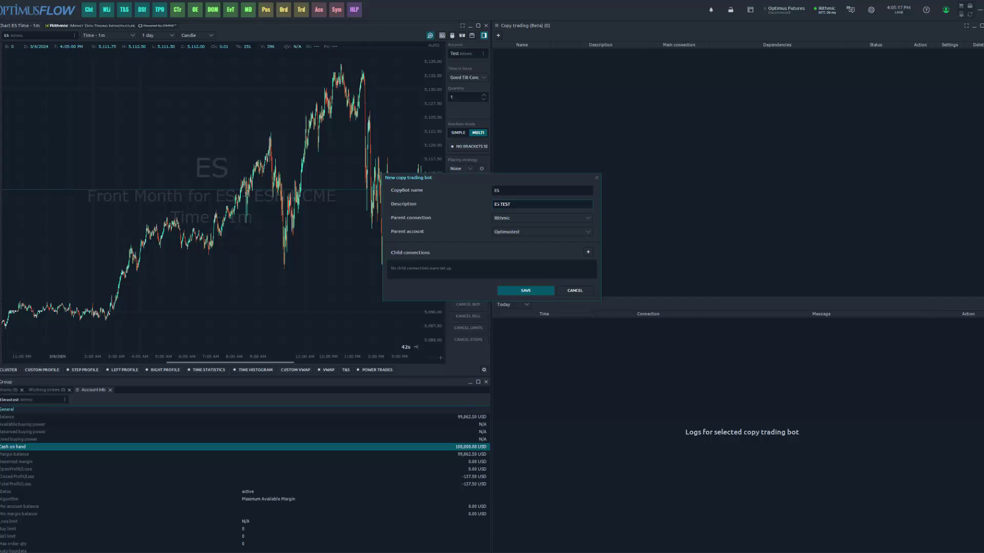
Set the bot's parent connection to Rithmic and its parent account to Test.
click(504, 218)
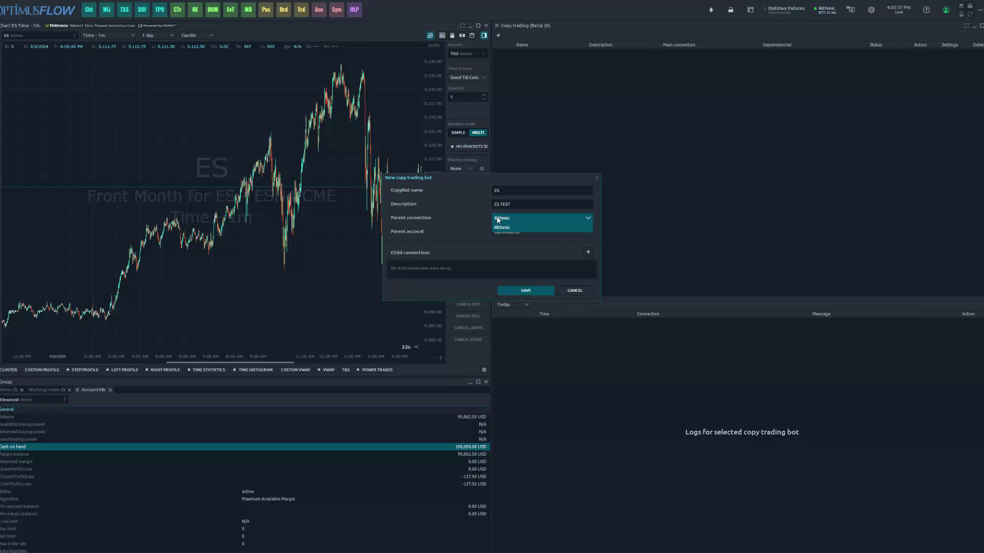
click(498, 220)
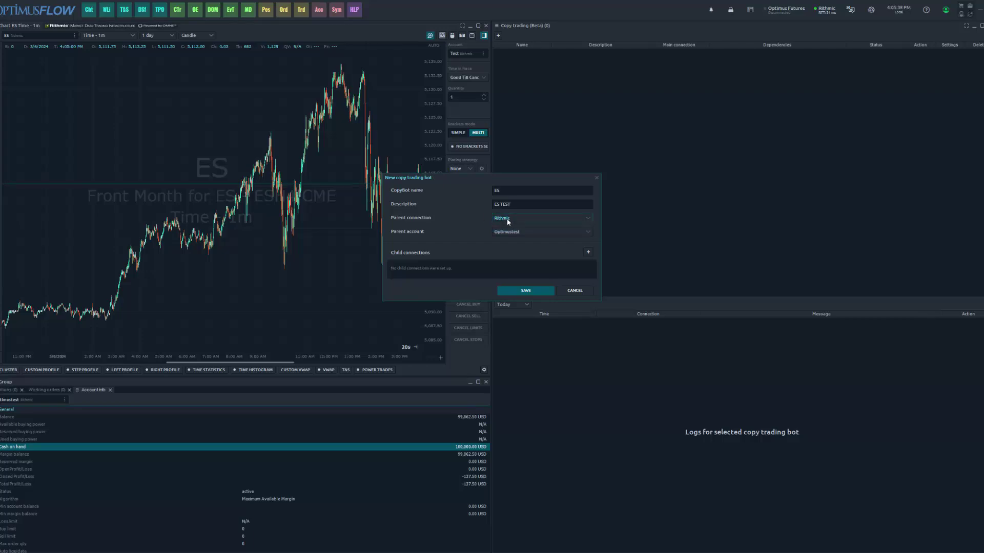
click(508, 221)
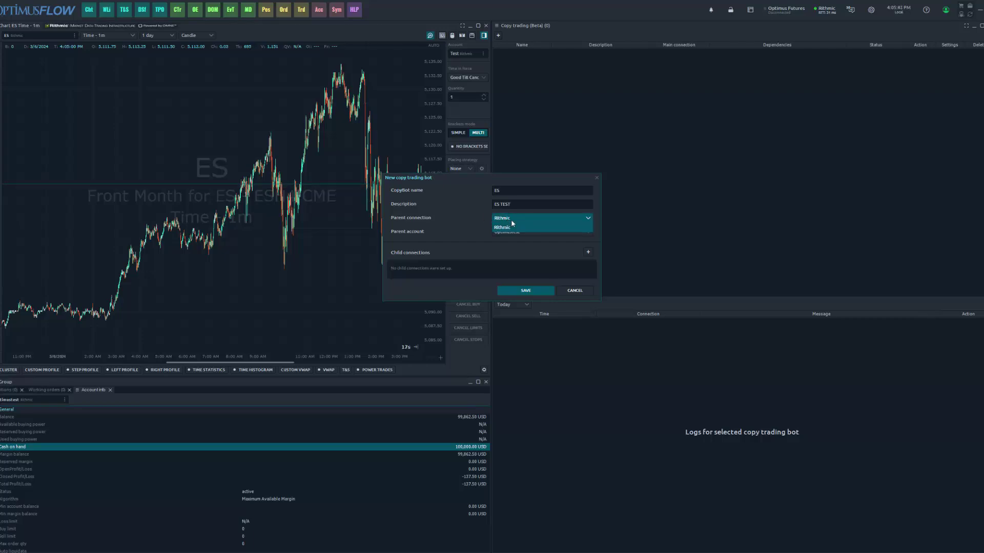
click(483, 218)
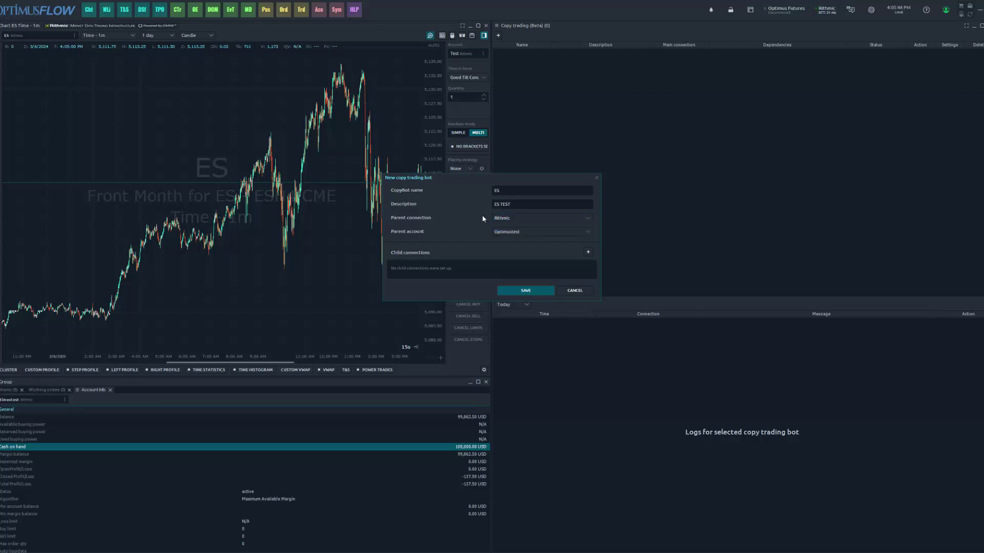
click(509, 233)
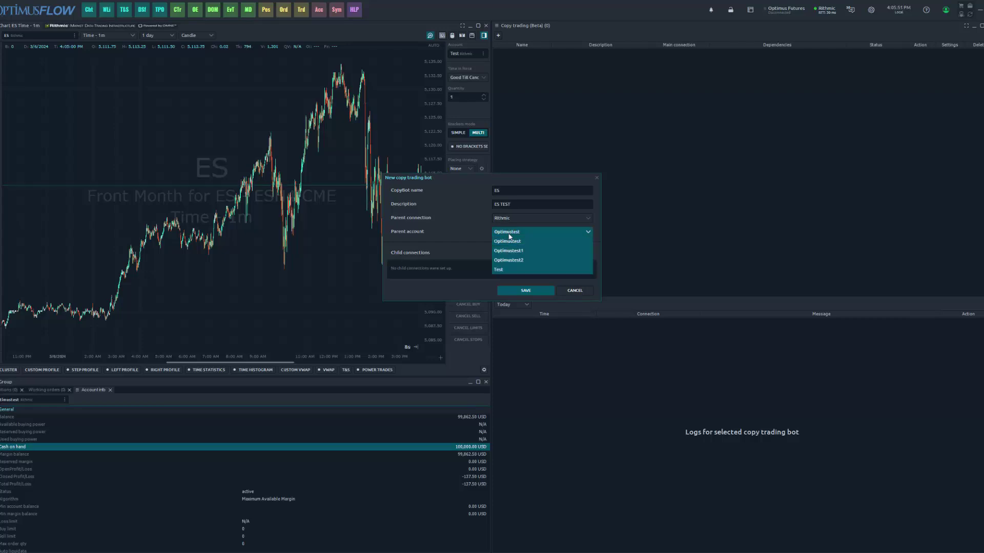
click(516, 270)
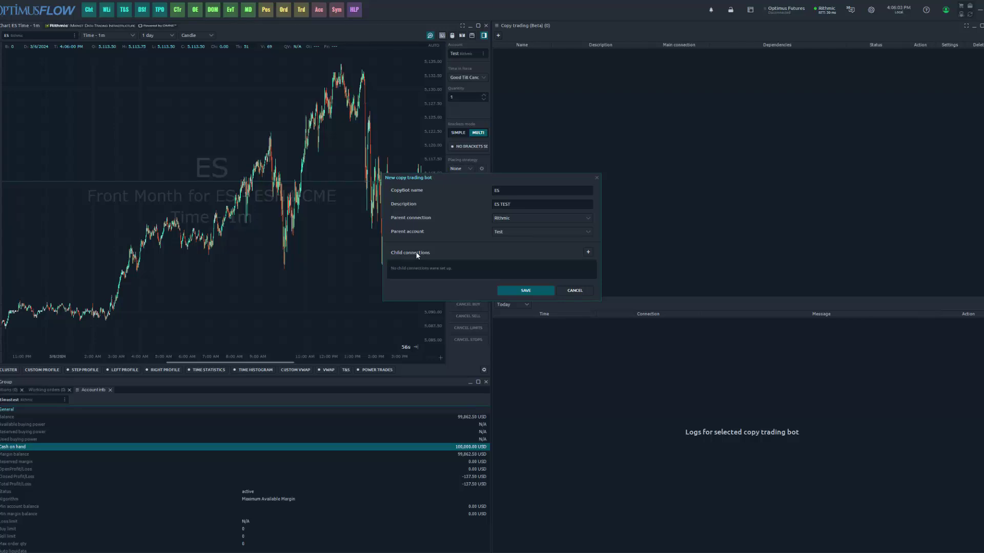
click(503, 231)
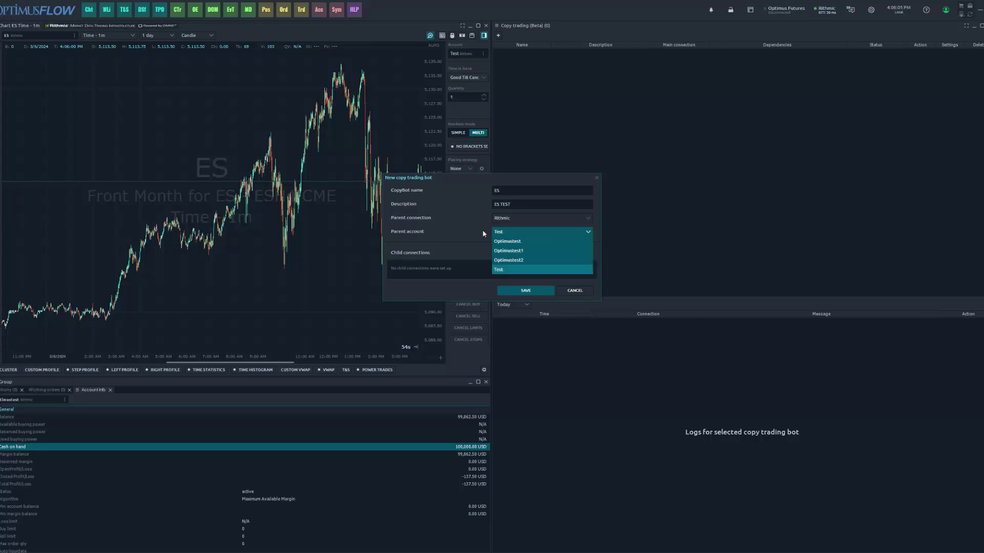
click(483, 234)
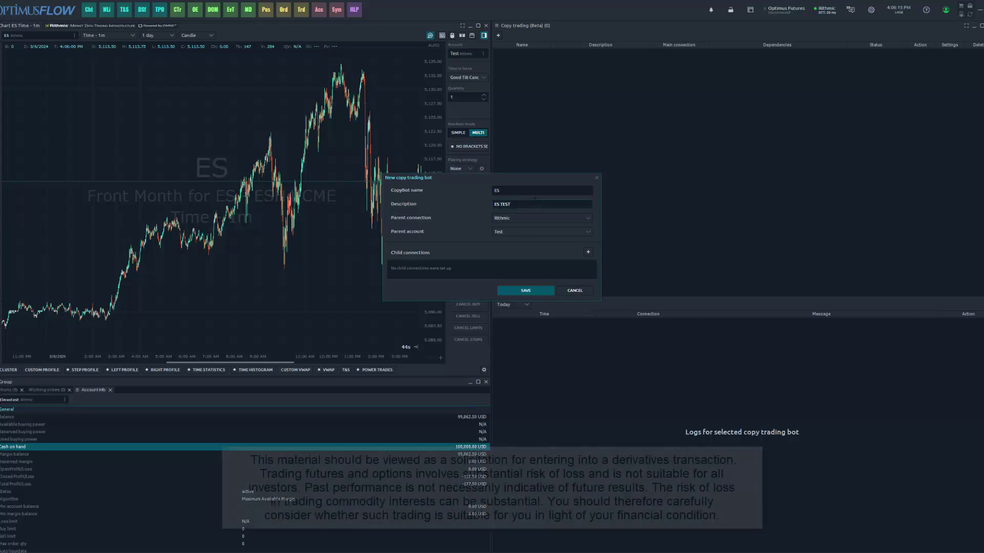
Add three Rithmic child connections to the ES bot, using the accounts Optimustest, Optimustest1 and Optimustest2.
click(522, 233)
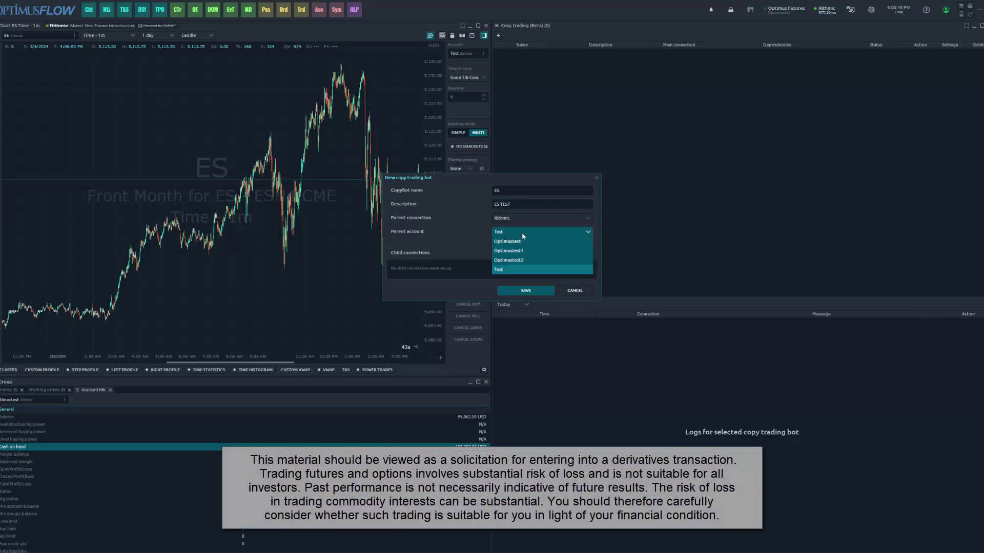
click(411, 234)
click(587, 253)
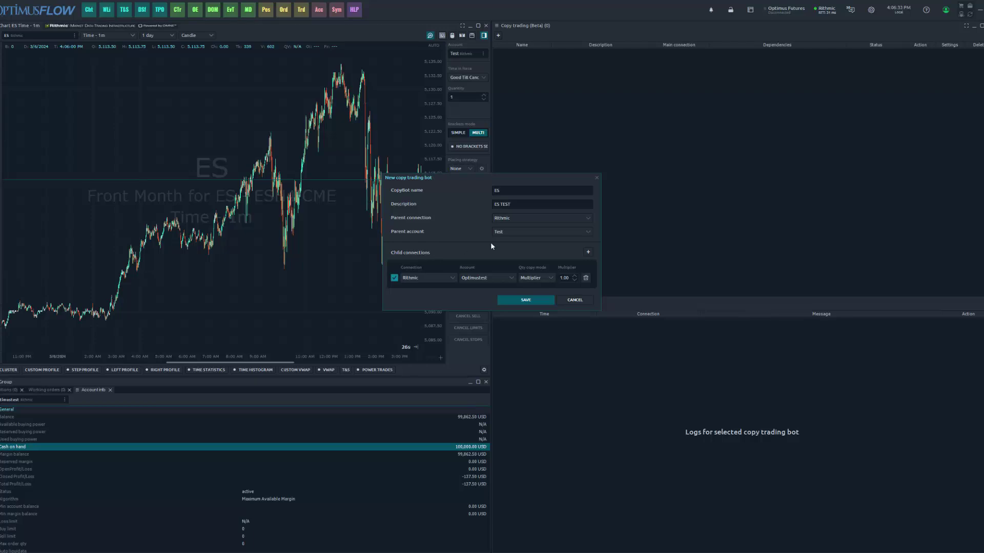
click(588, 253)
click(588, 253)
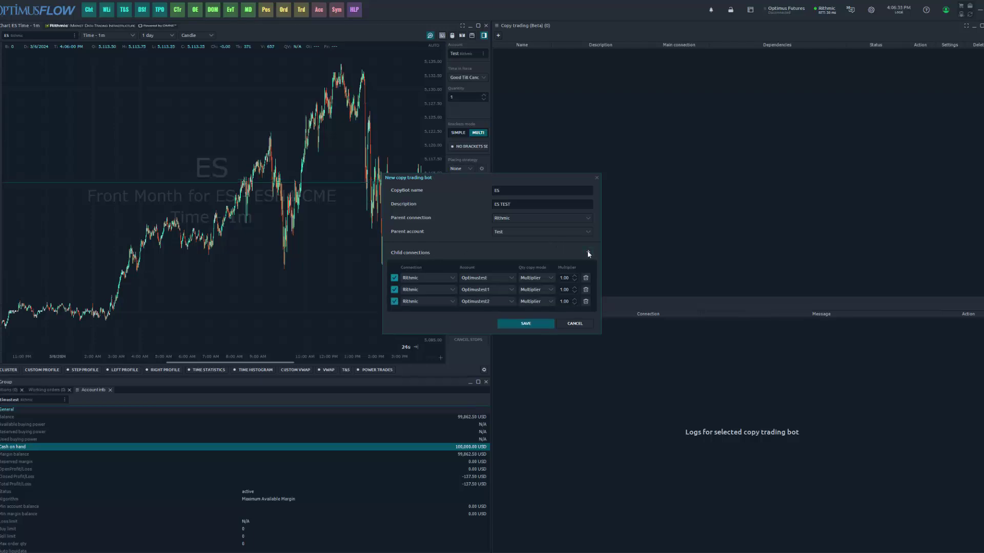
click(588, 253)
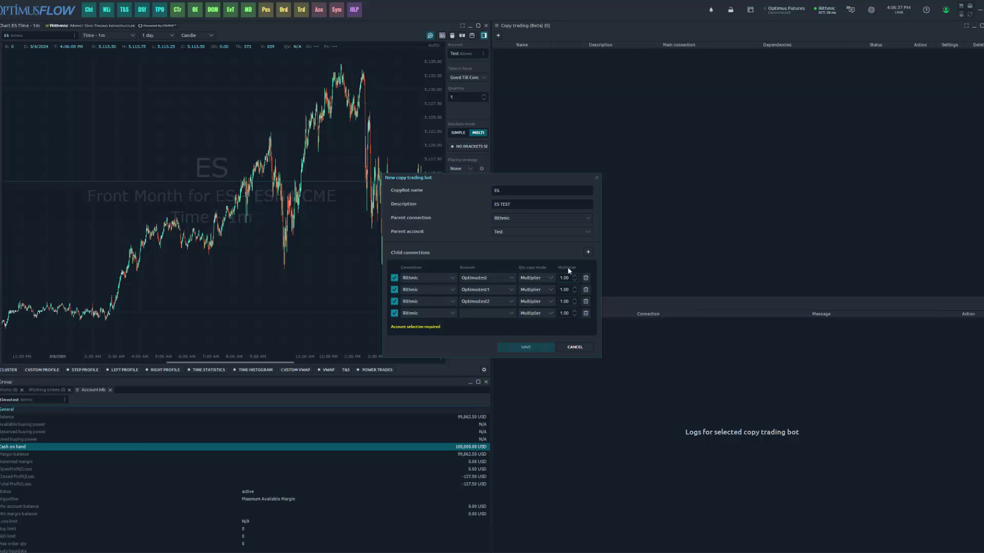
click(507, 313)
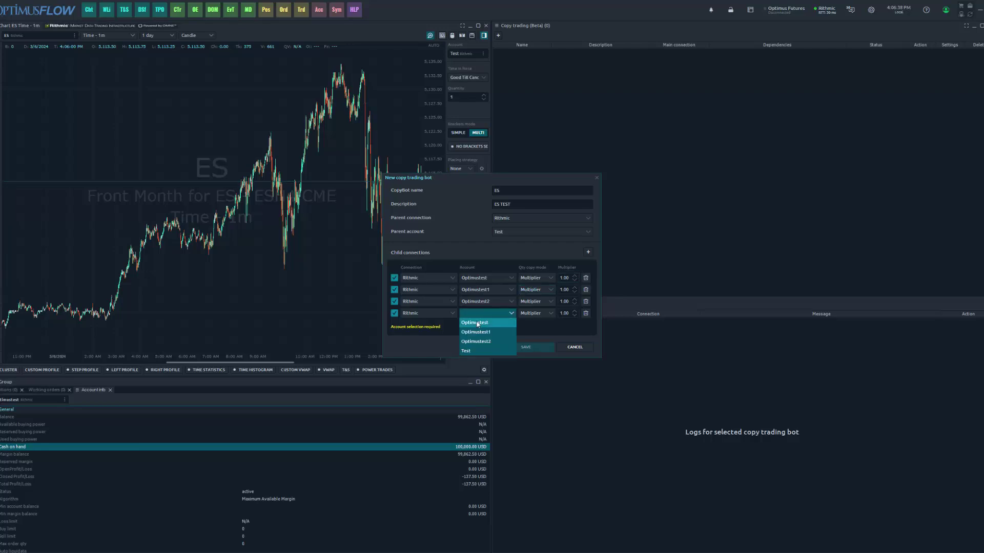
click(449, 335)
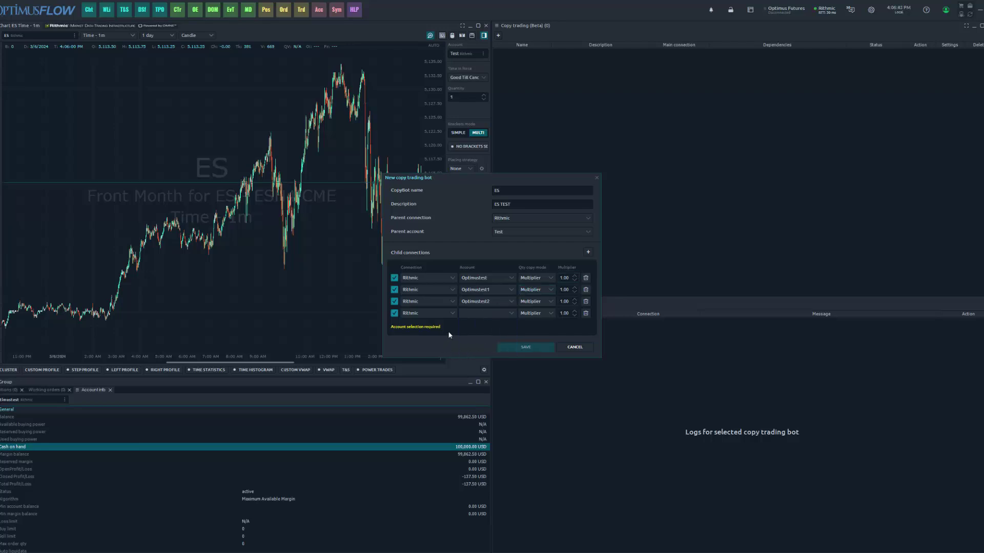
click(586, 314)
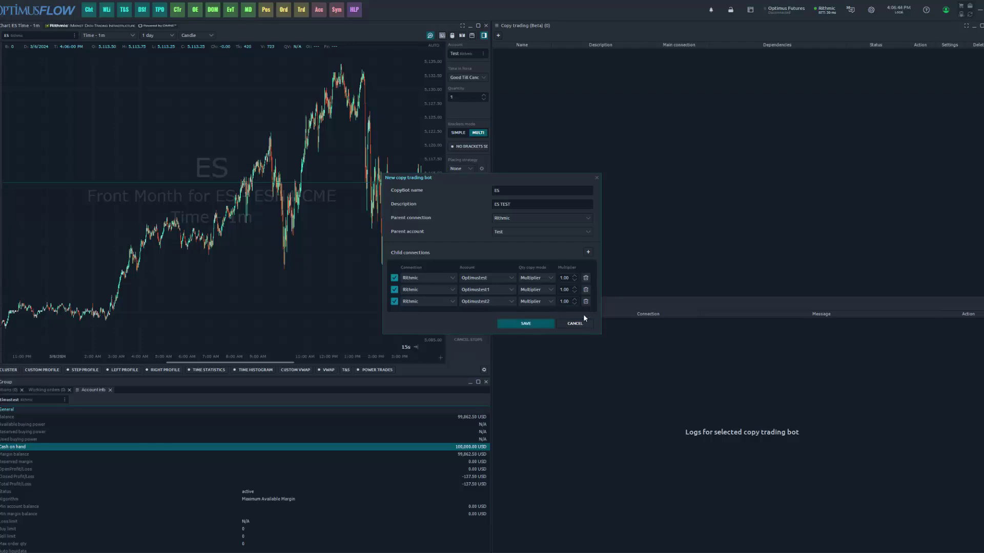
click(484, 277)
click(488, 279)
click(487, 278)
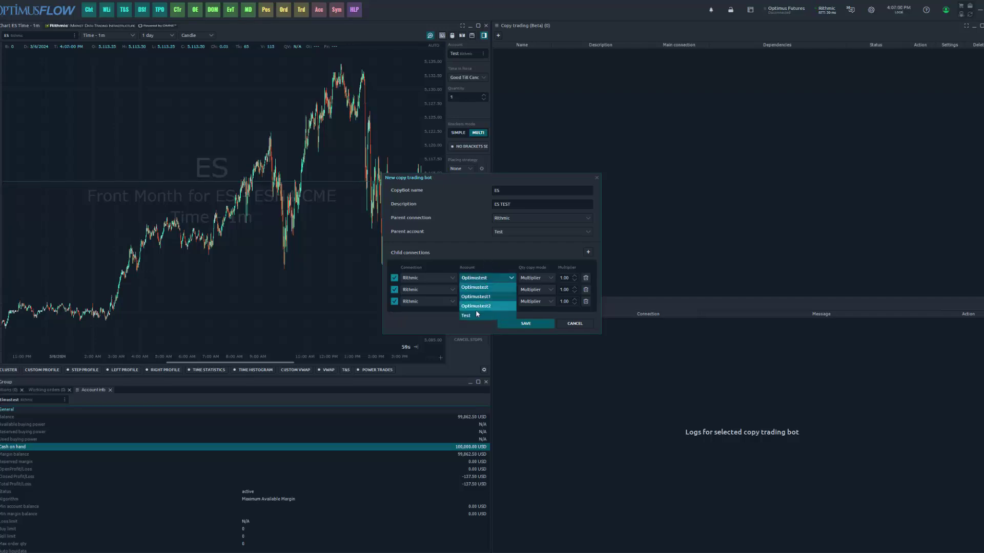
click(482, 255)
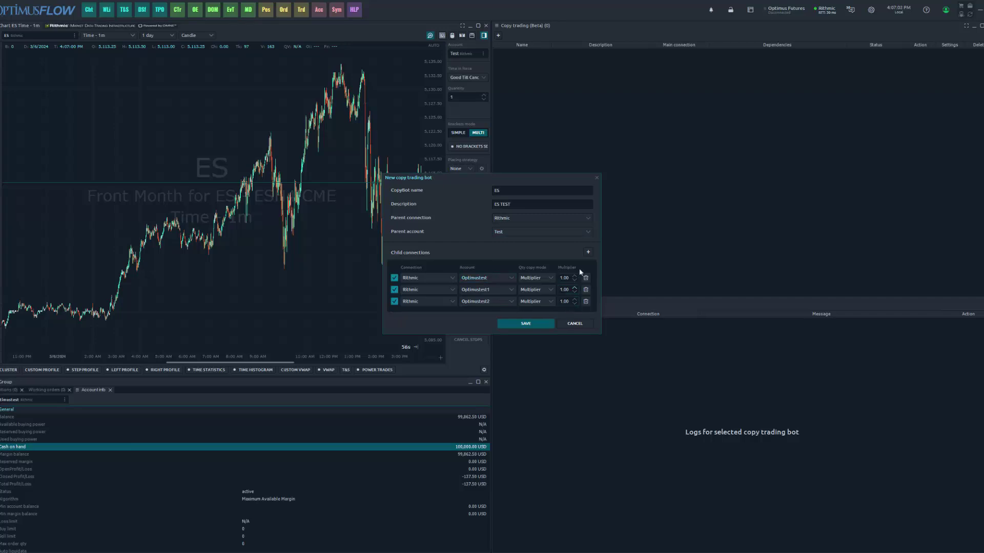
Try to add the parent account Test as a fourth child connection, and remove that row again.
click(588, 252)
click(490, 313)
click(472, 354)
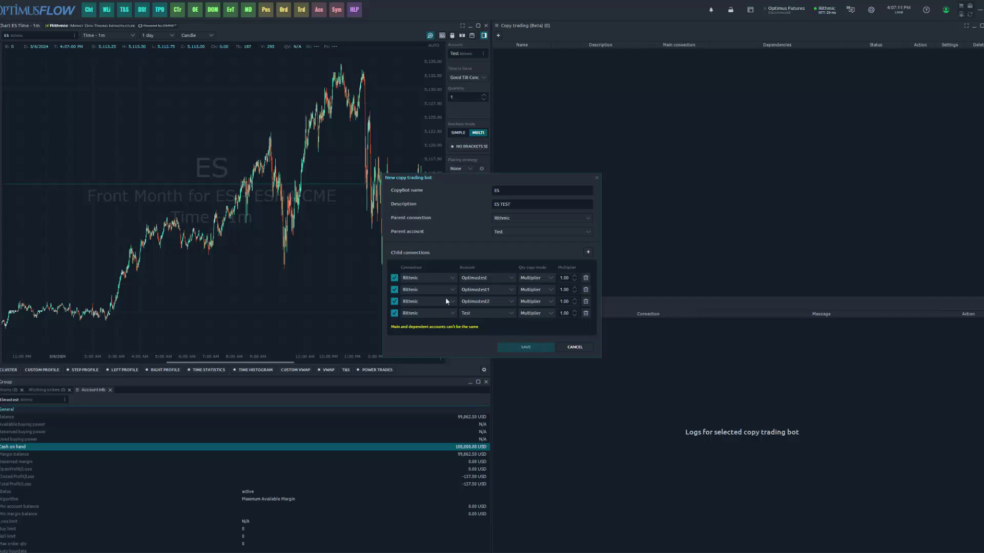
click(586, 314)
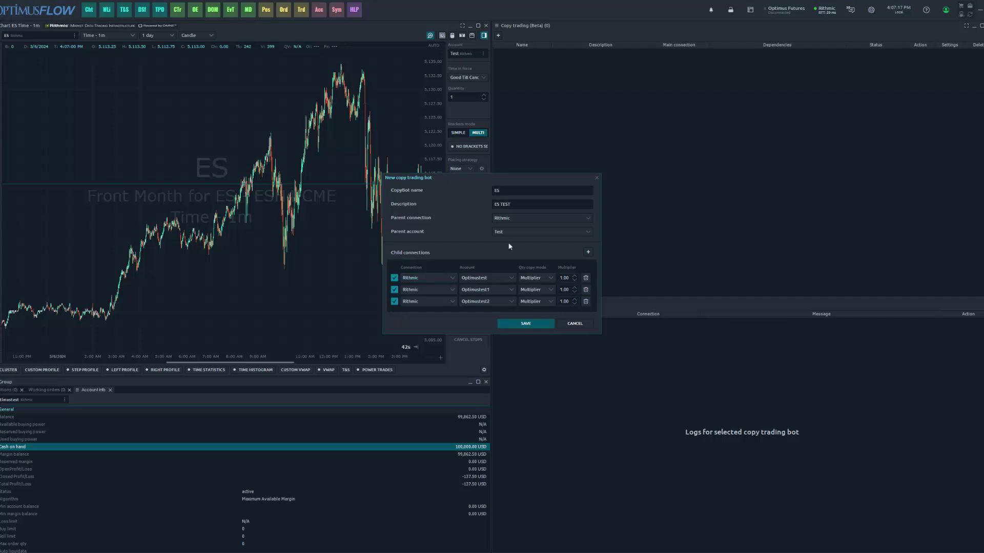
Examine the child connections' enable states, connection choices and multipliers, along with the available parent accounts.
click(394, 290)
click(393, 302)
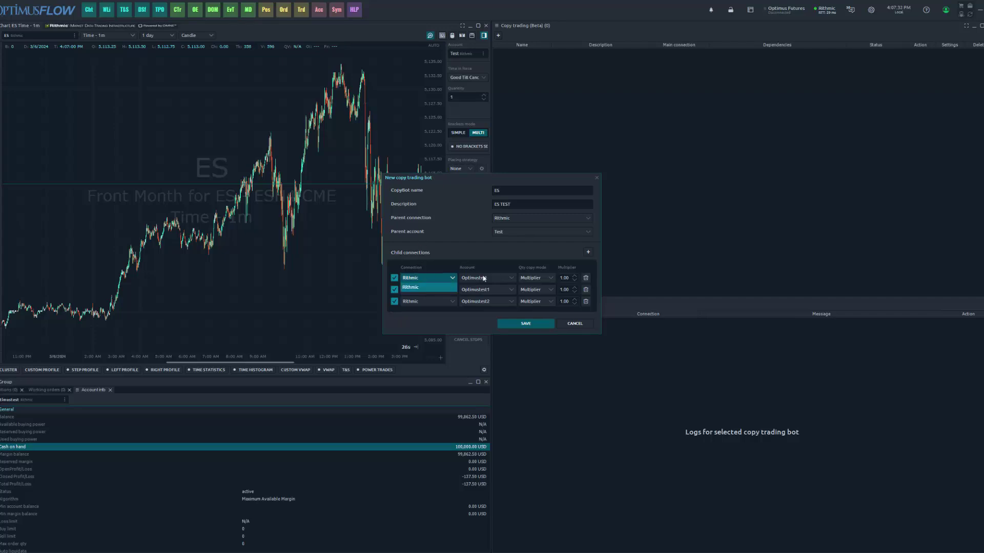
click(424, 264)
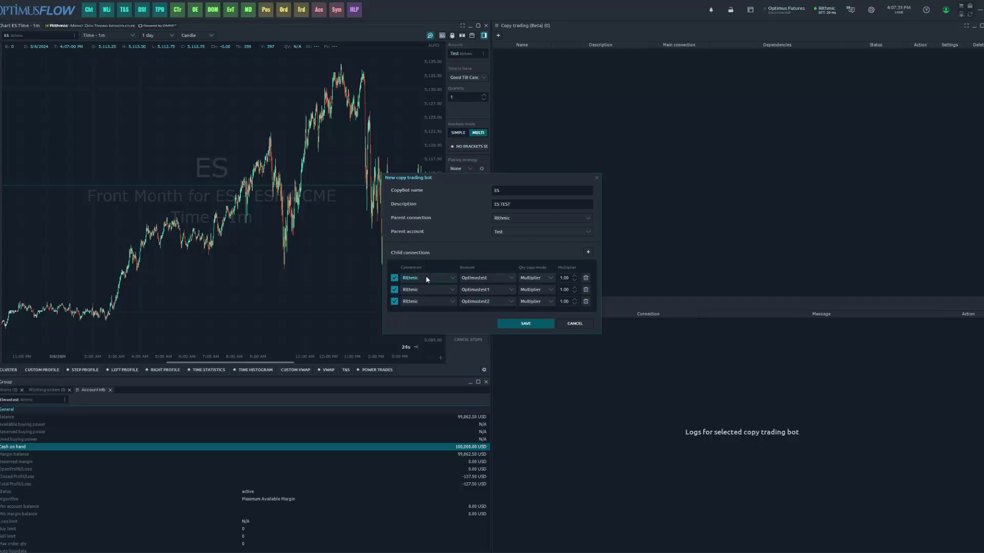
click(427, 279)
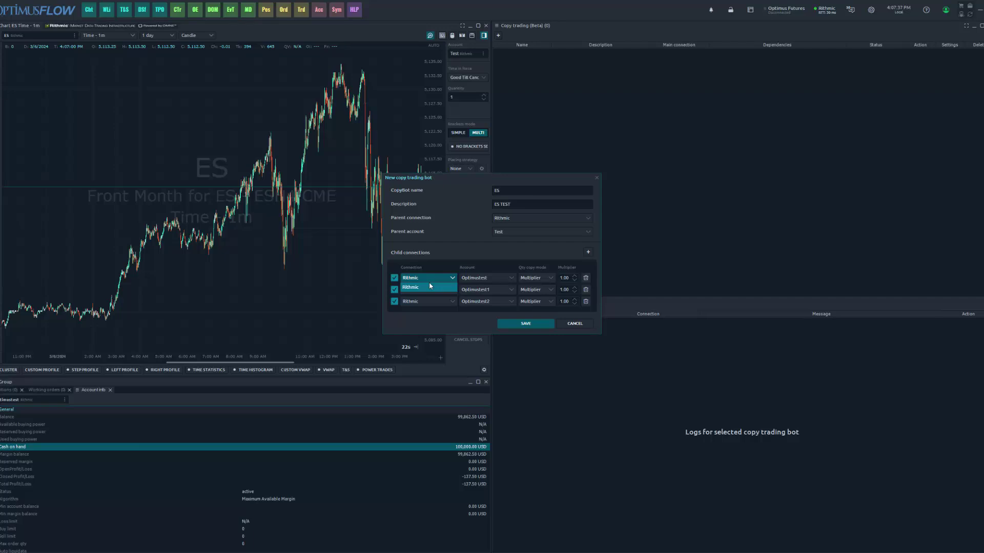
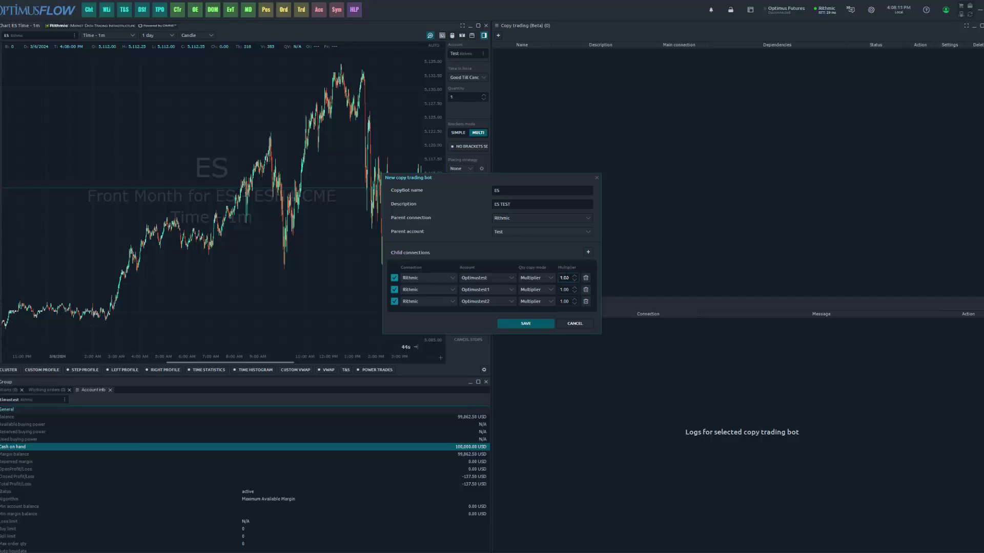
click(516, 235)
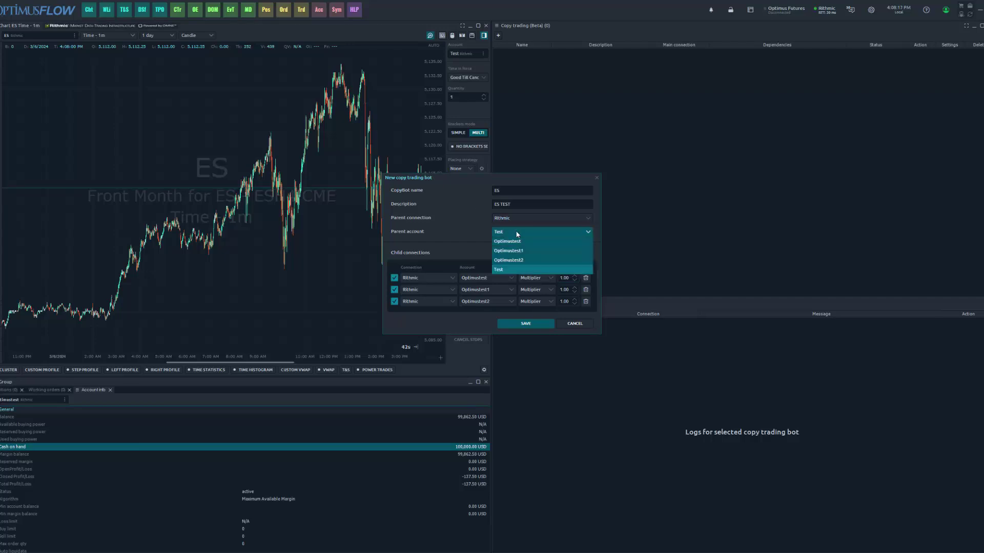
click(479, 233)
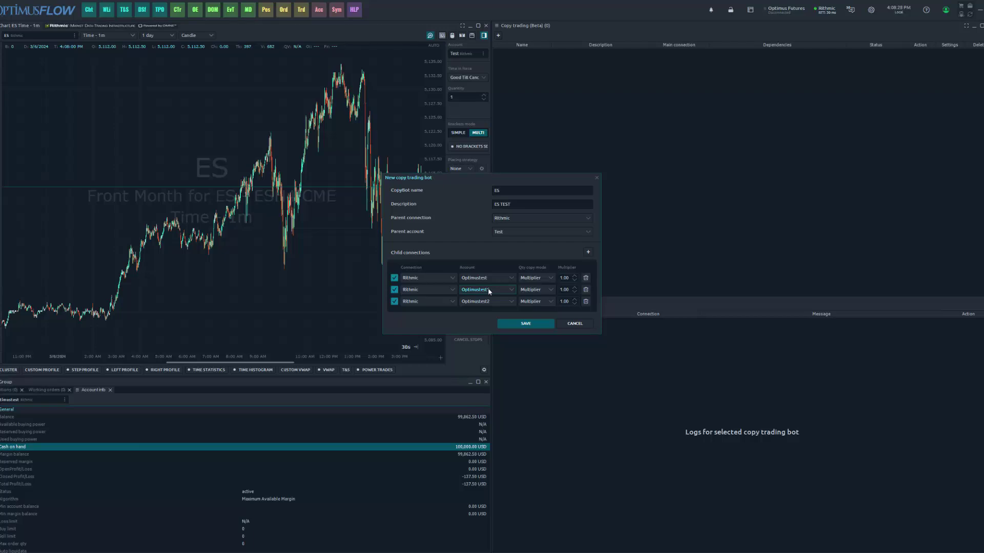
double_click(564, 277)
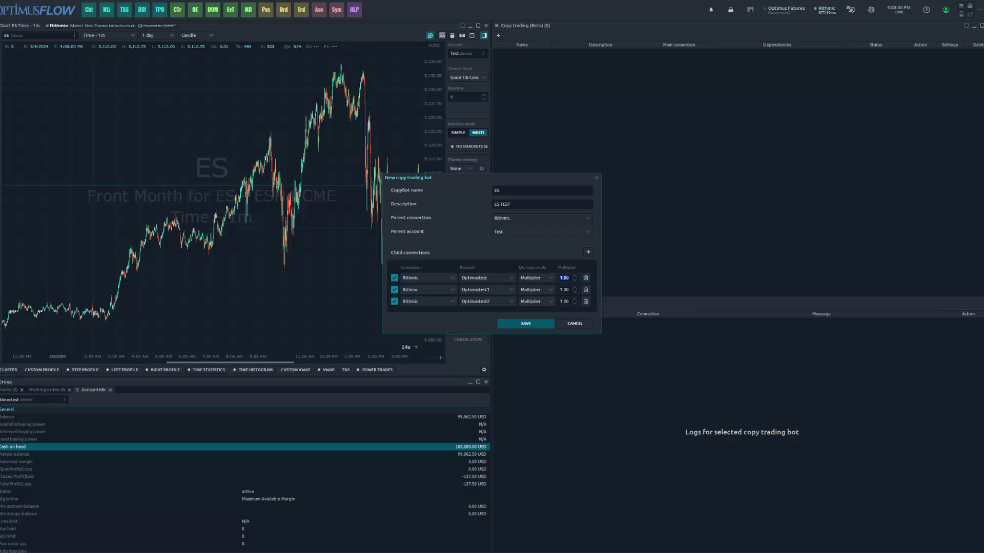
click(569, 278)
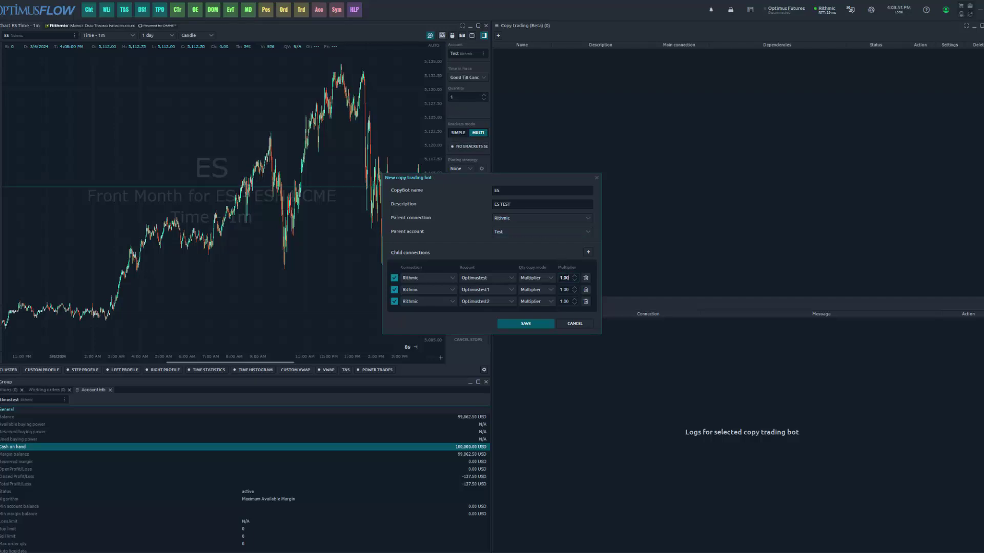
click(521, 230)
click(501, 240)
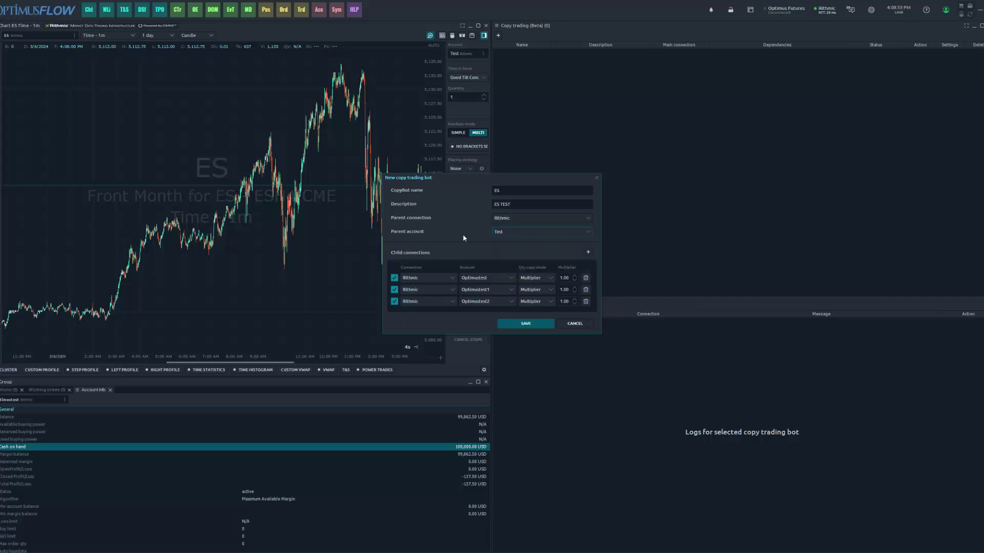
click(570, 279)
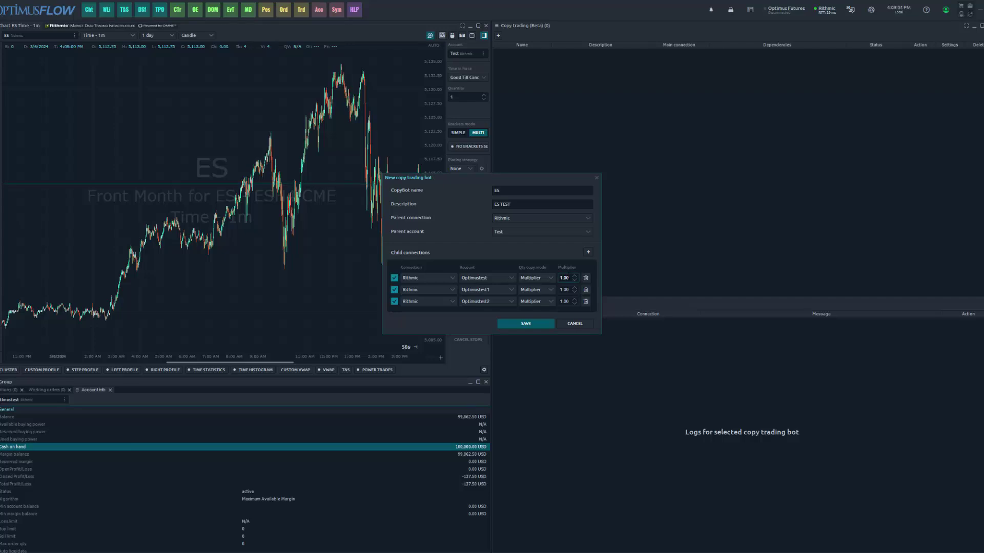
Try the Percentage quantity copy mode for the Optimustest child connection, and return it to Multiplier.
click(544, 278)
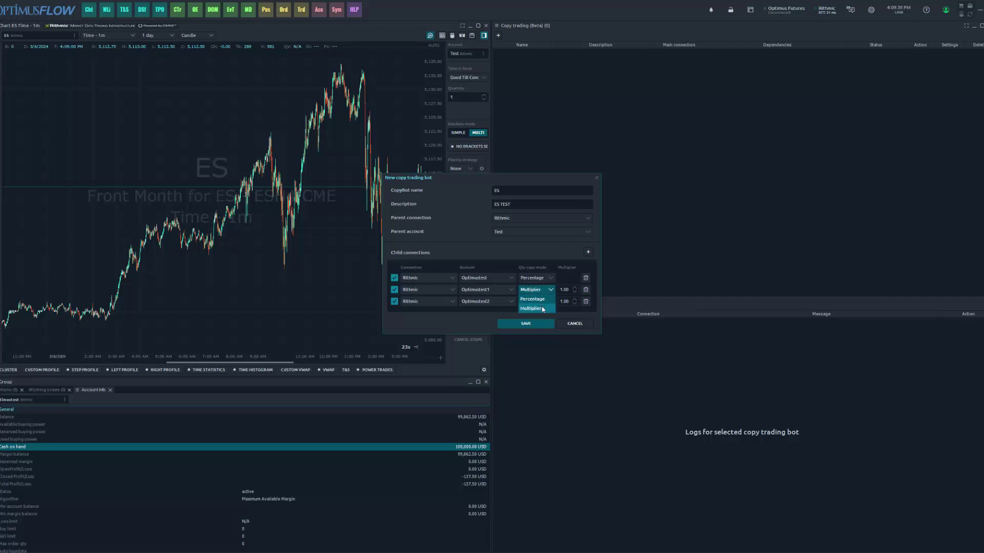
click(544, 278)
click(533, 297)
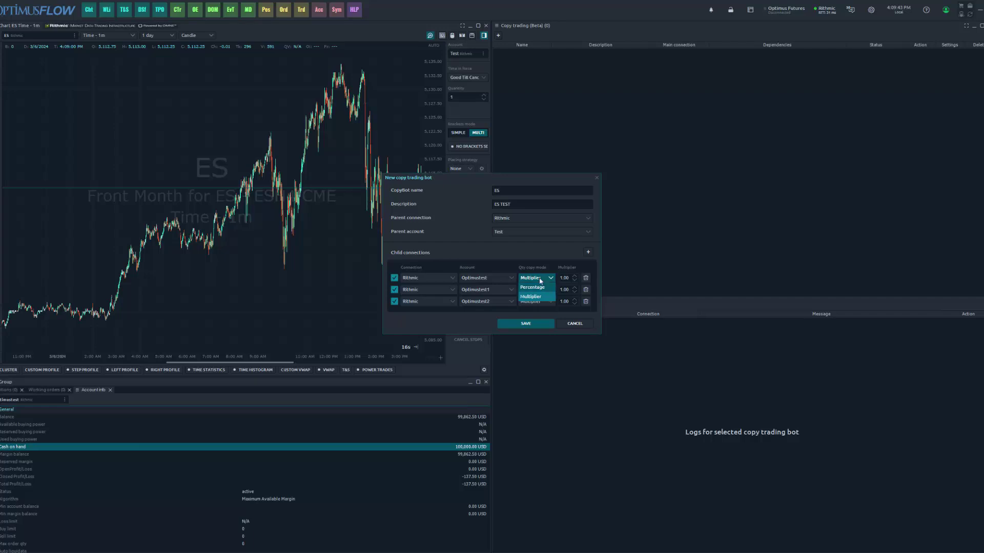
click(568, 279)
click(567, 281)
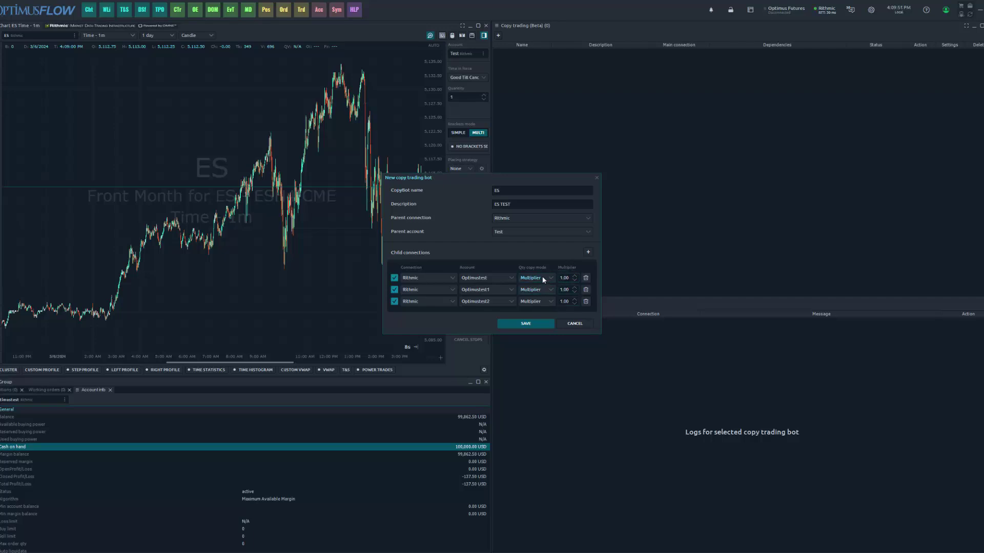
Save the ES copy trading bot and run it, accepting the synchronization of all positions and orders.
click(526, 323)
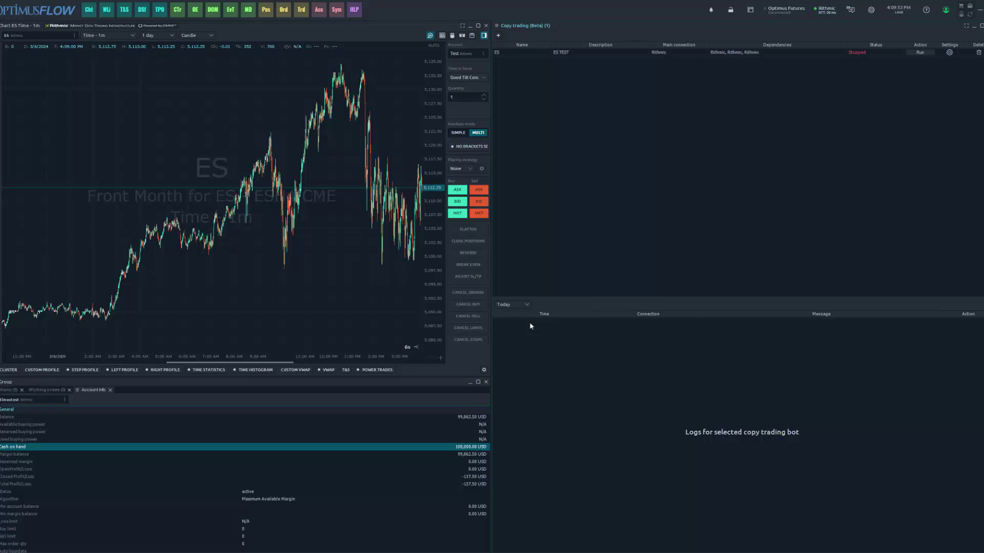
click(711, 53)
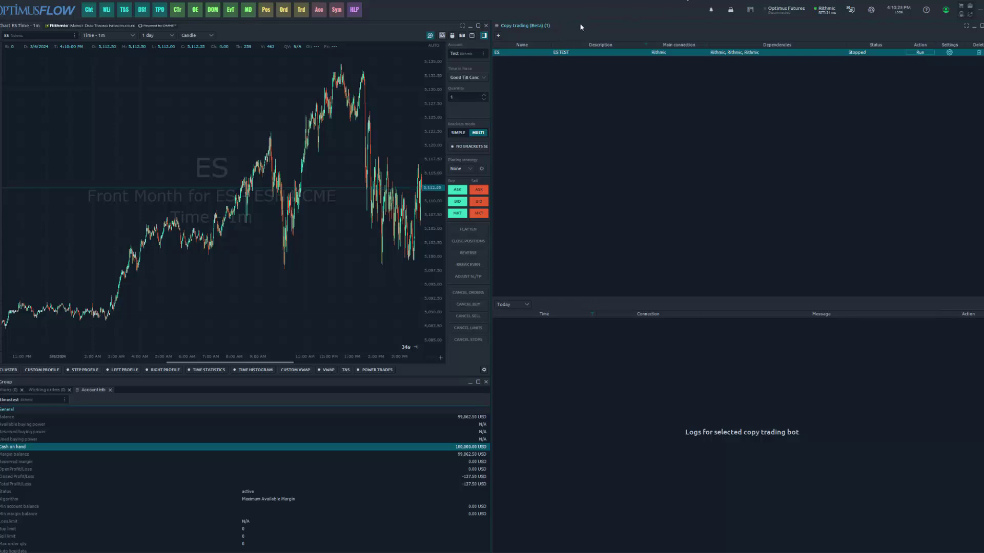
click(921, 52)
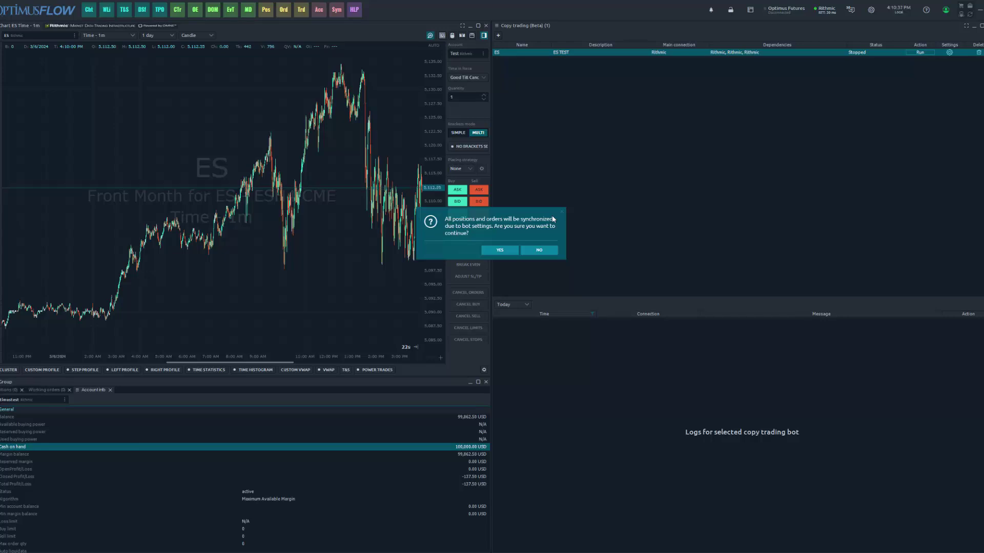
click(502, 250)
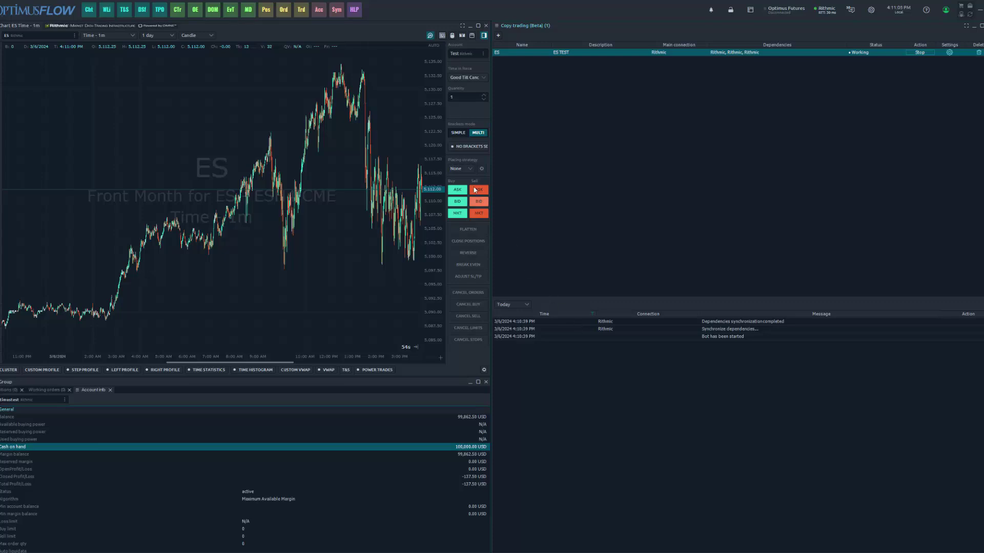
Check that the ES chart's order entry uses the parent account Test.
click(469, 55)
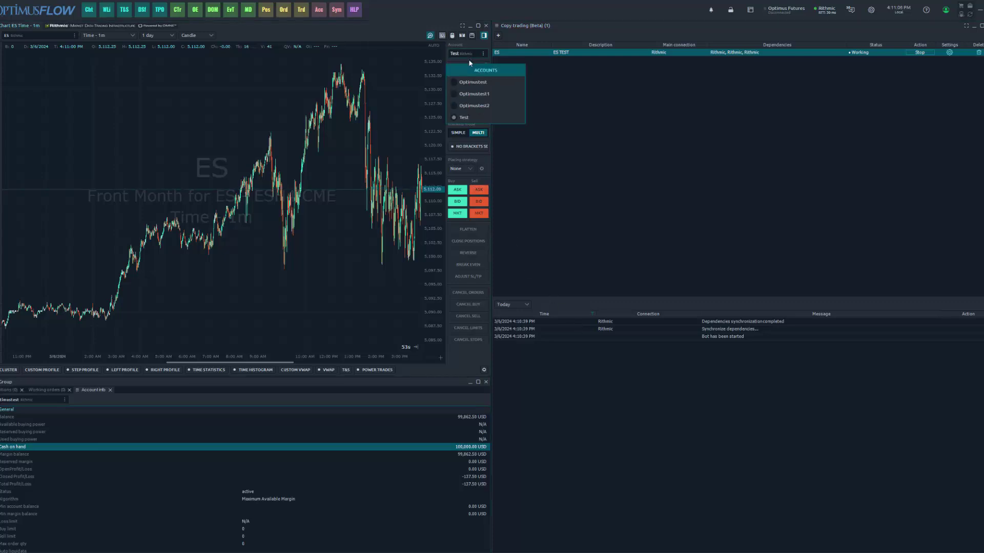
click(470, 119)
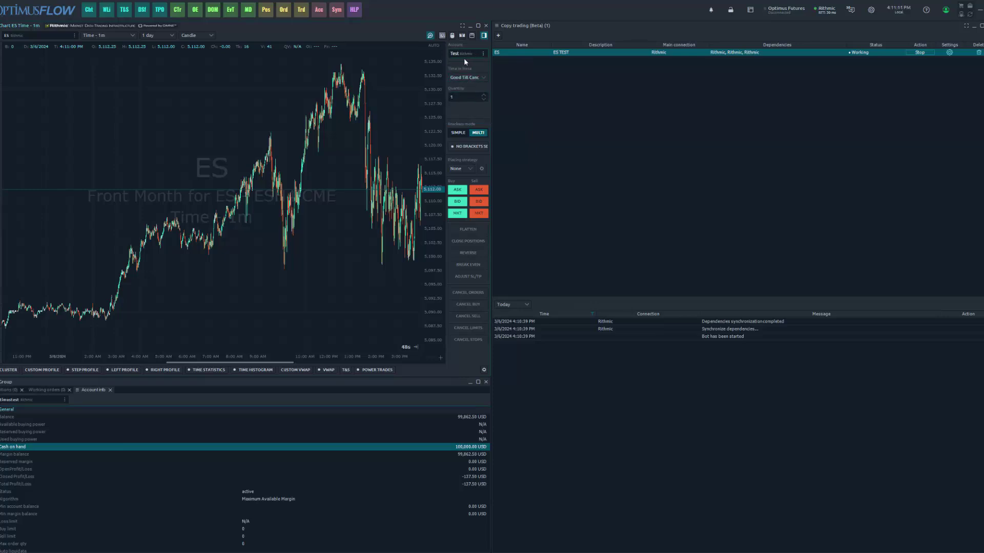
click(465, 54)
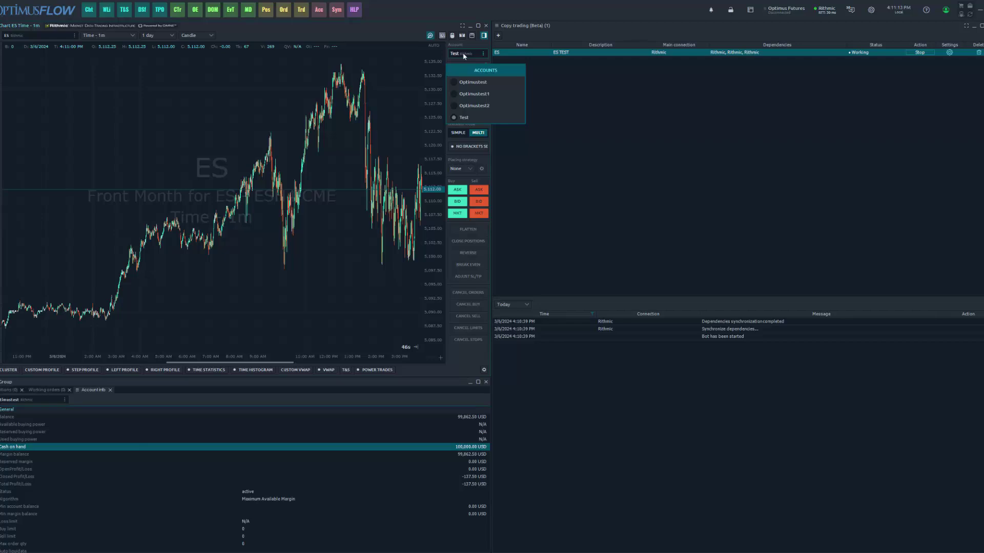
Switch the ES chart's bracket mode to Simple and enable a stop loss of 20 ticks.
click(458, 133)
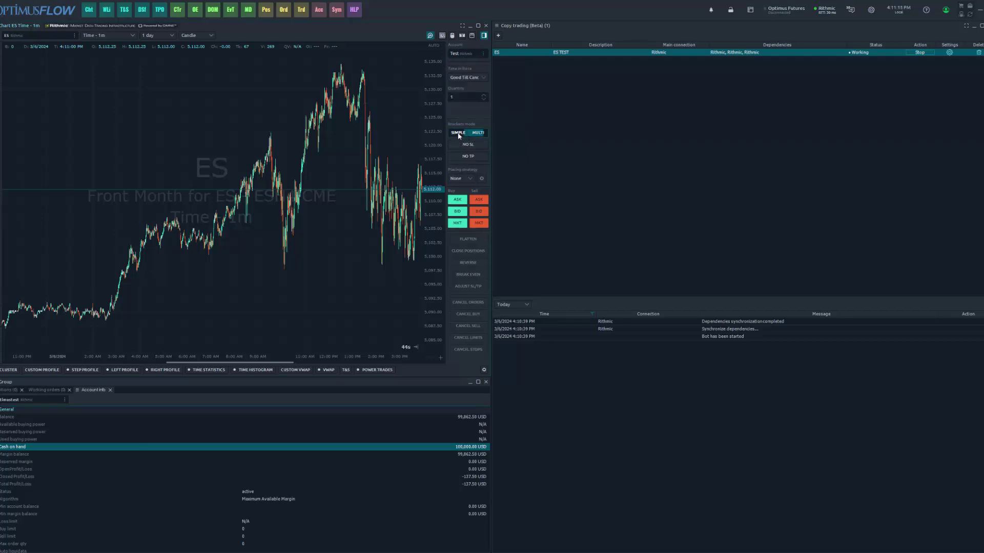
click(468, 144)
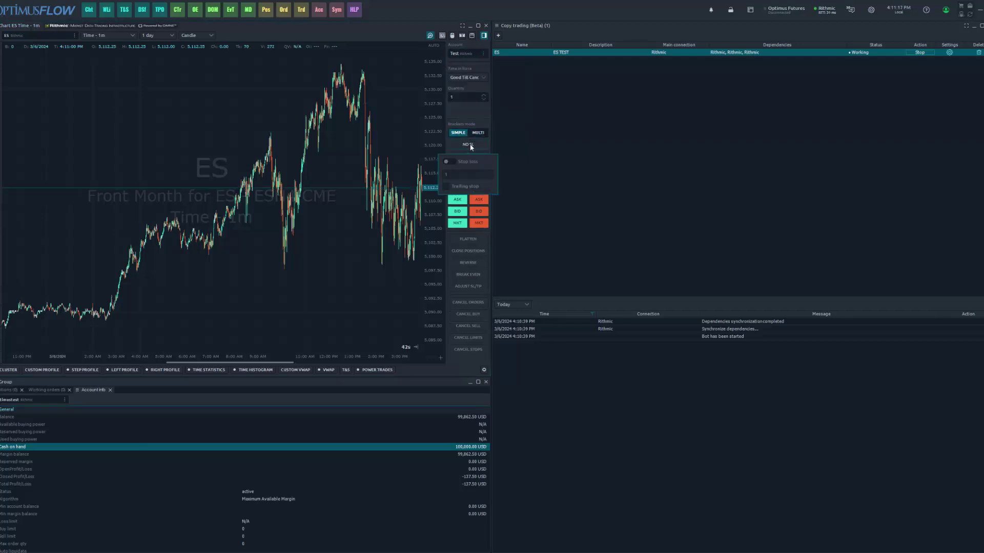
text(20)
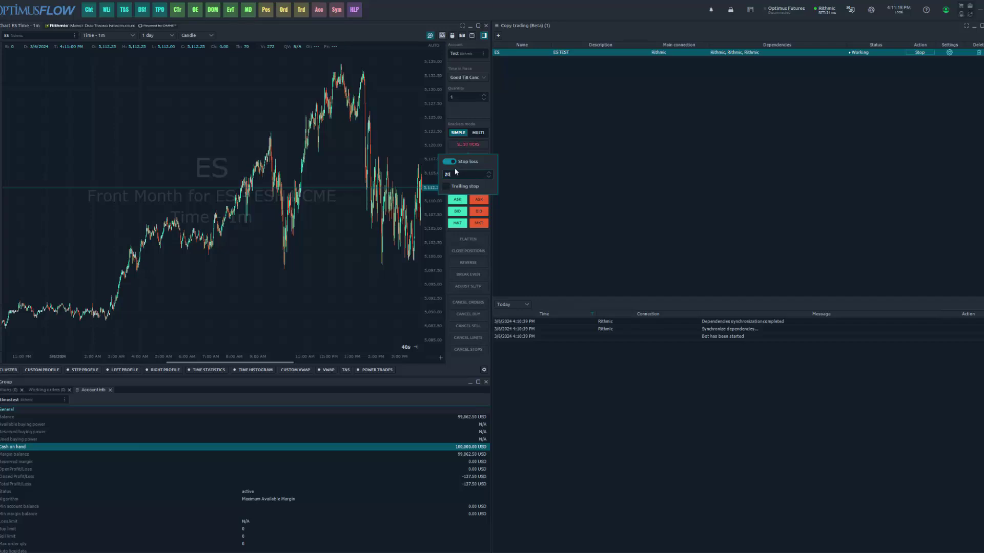
key(Return)
Enable a take profit of 20 ticks and place a bracketed market buy of 1 ES for the Test account.
click(469, 156)
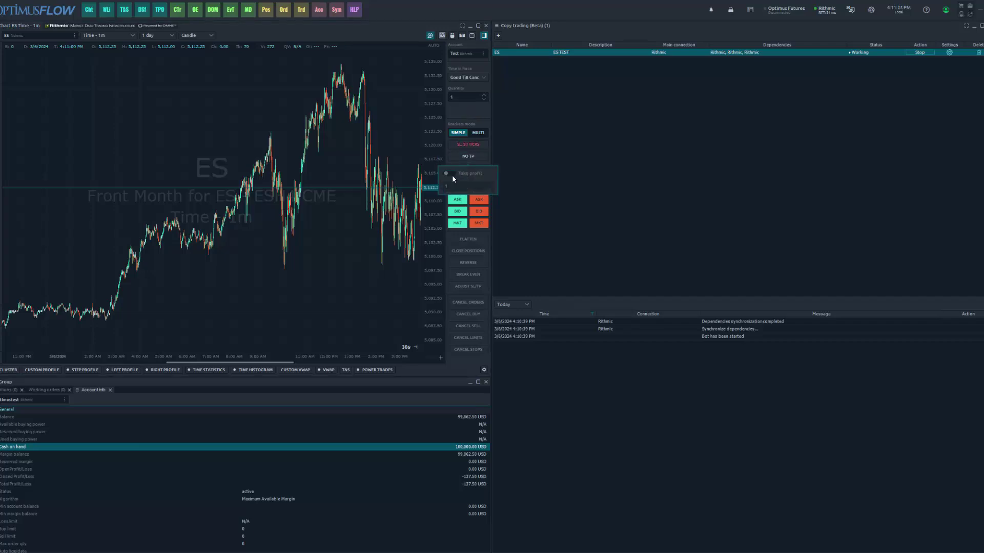
text(20)
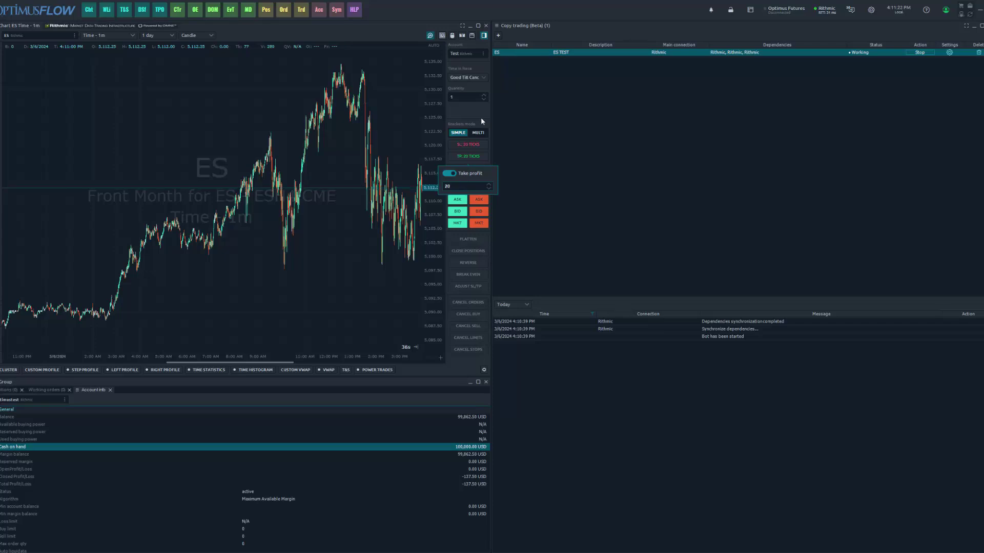
key(Return)
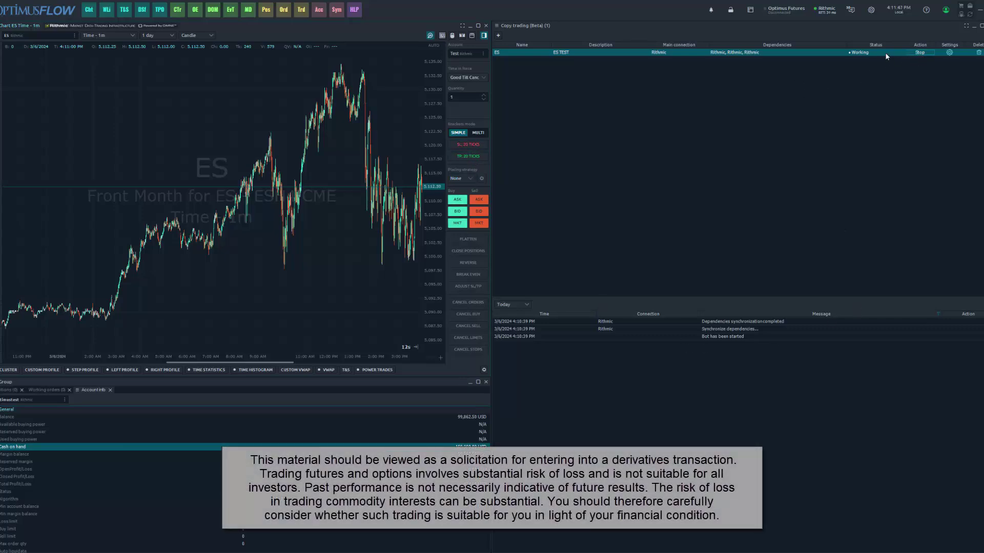
click(461, 226)
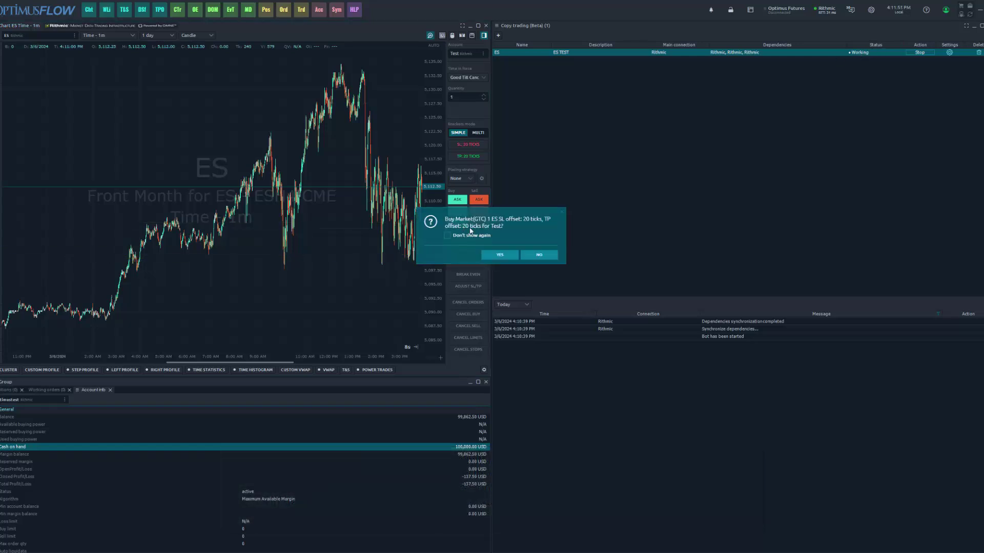
click(496, 260)
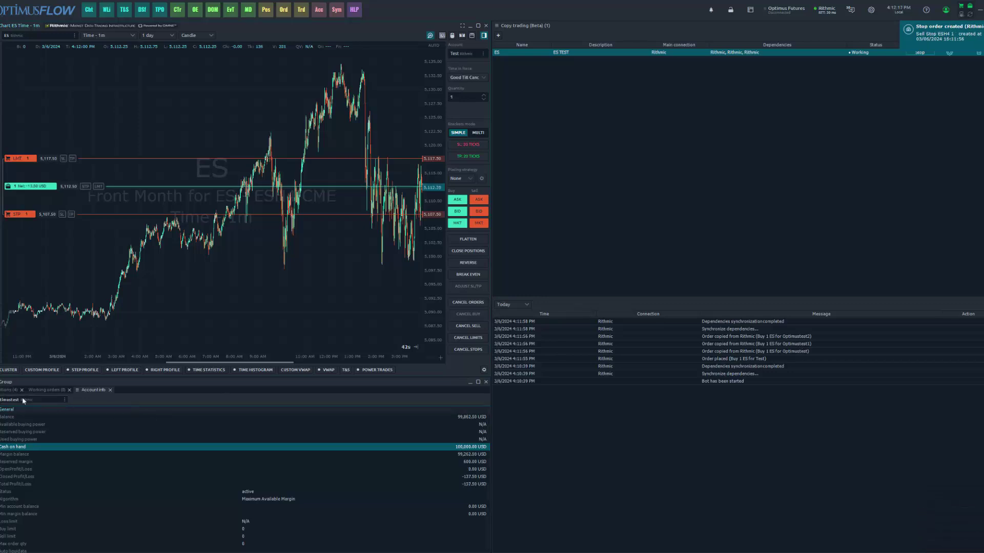
Review the open positions and working orders across the parent and child accounts.
click(9, 391)
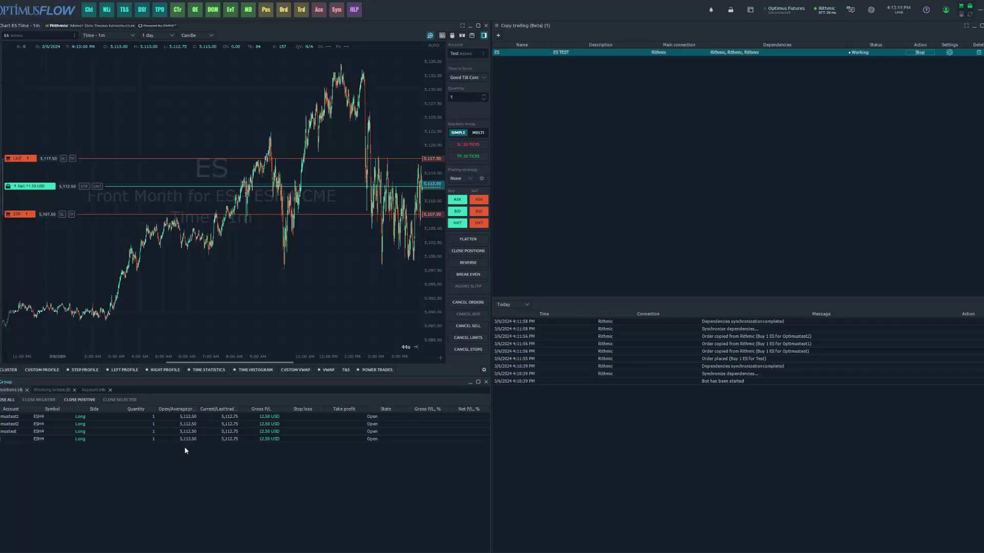
click(51, 389)
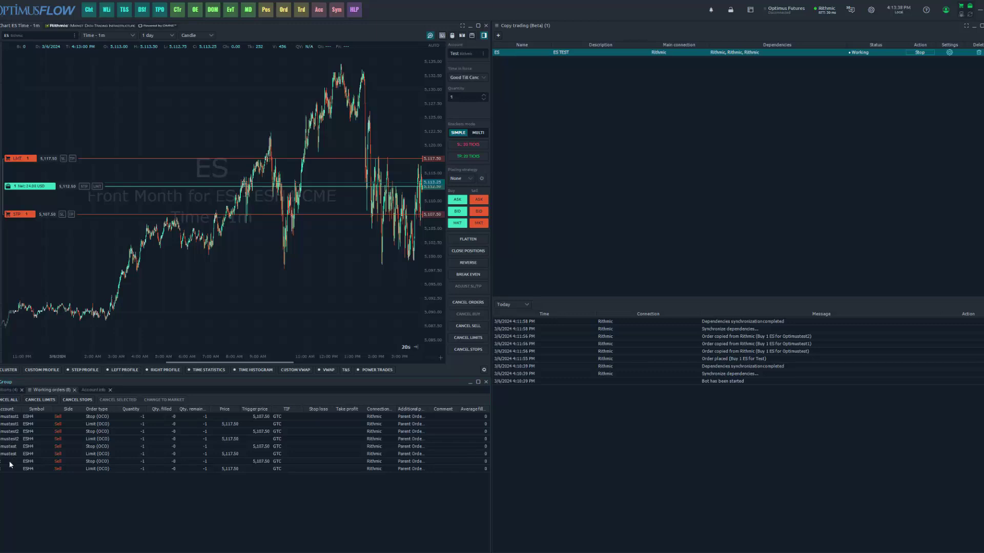
click(5, 392)
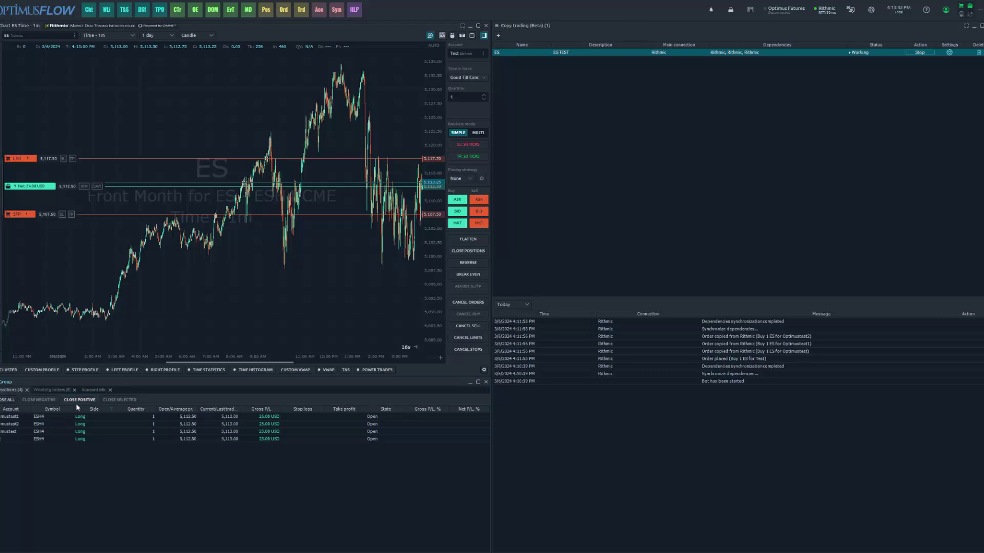
Examine the account info of Optimustest, Optimustest1, Optimustest2 and Test, and return to the open positions.
click(94, 391)
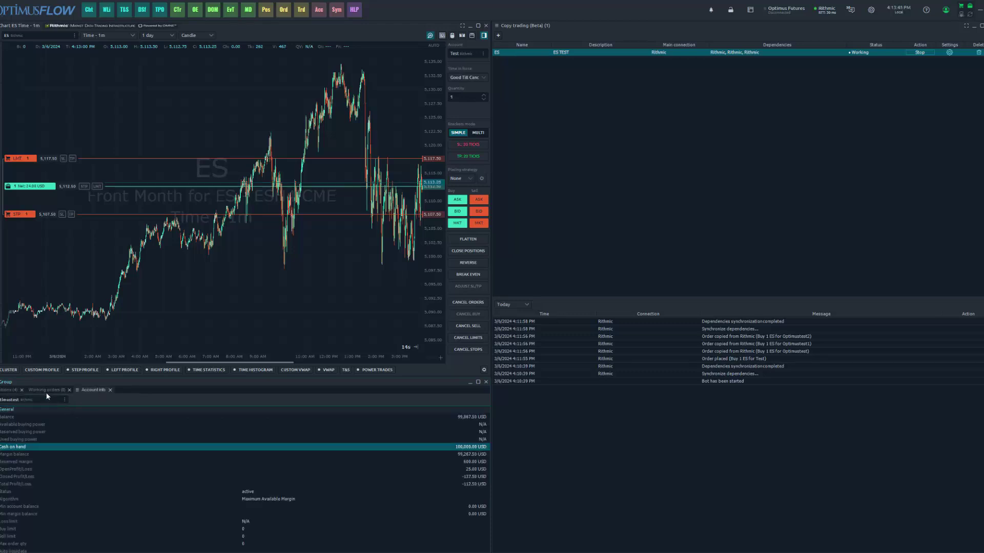
right_click(45, 392)
click(91, 390)
click(38, 401)
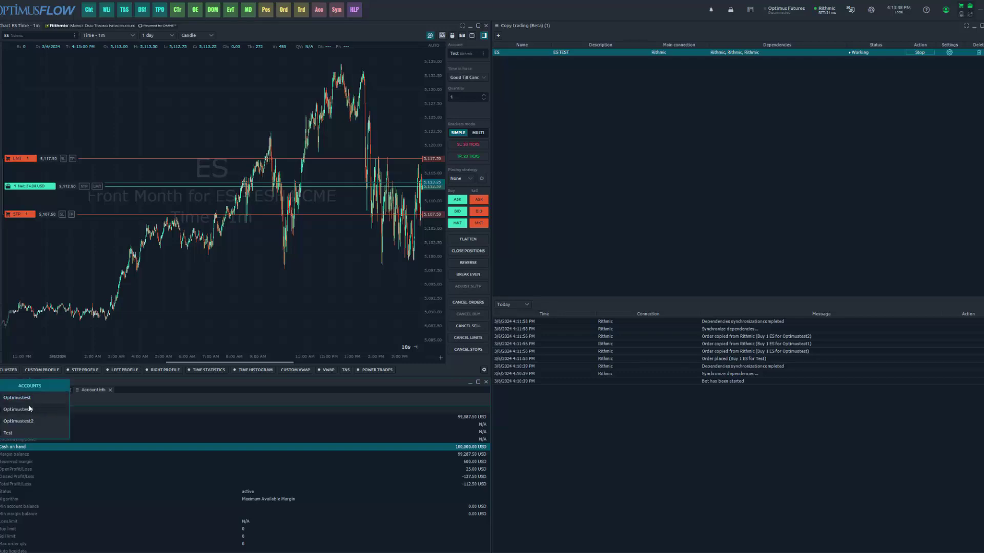
click(30, 409)
click(39, 400)
click(37, 421)
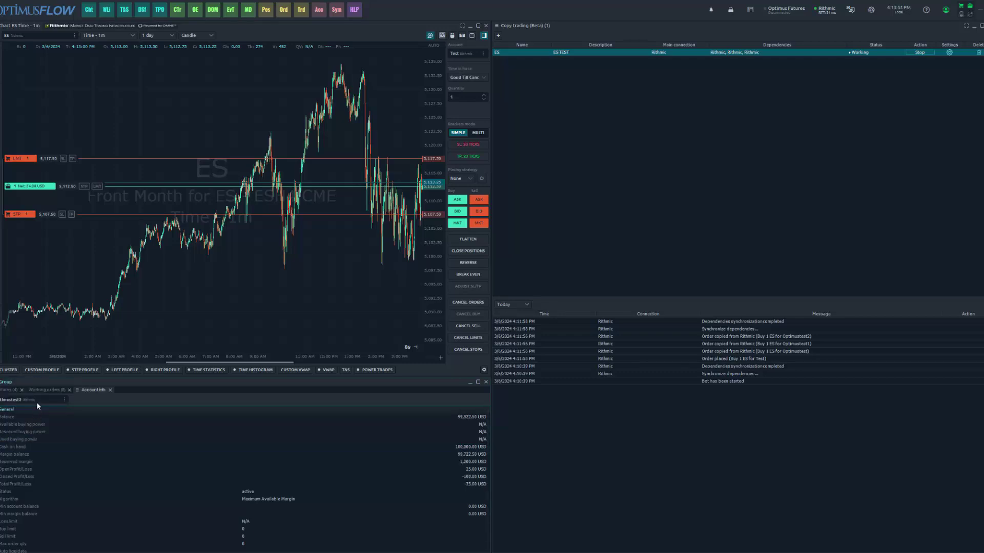
click(38, 400)
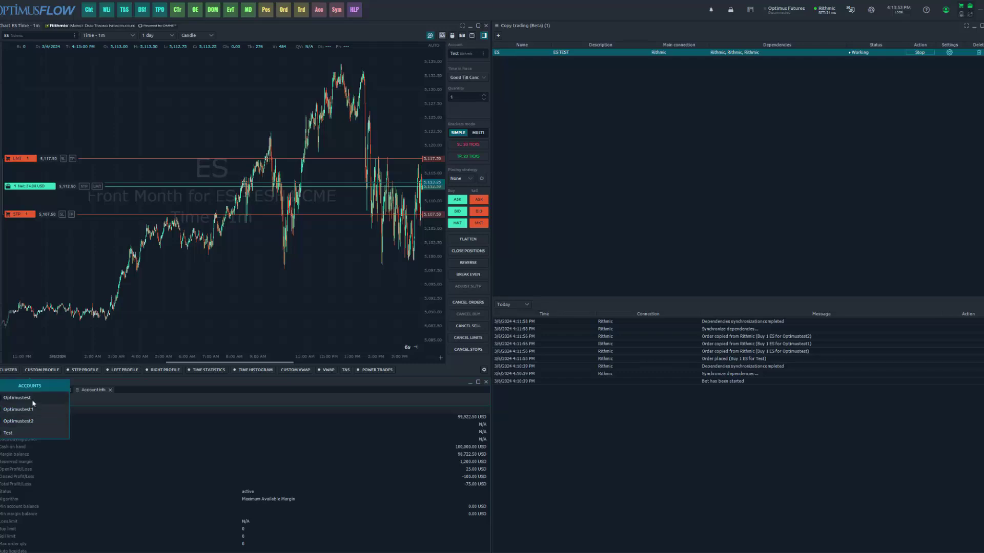
click(33, 403)
click(36, 400)
click(29, 410)
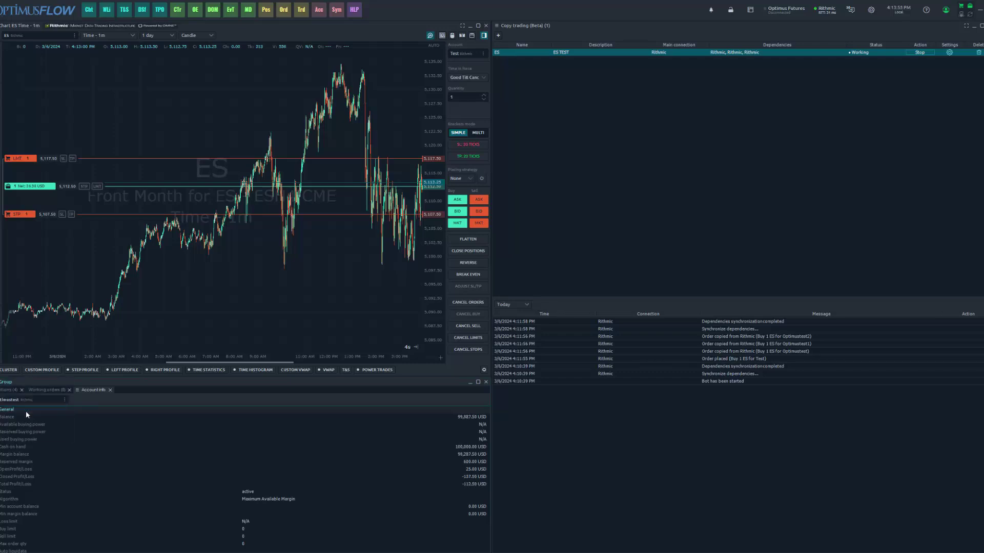
click(32, 405)
click(28, 421)
click(28, 401)
click(19, 434)
click(37, 402)
click(19, 392)
click(14, 392)
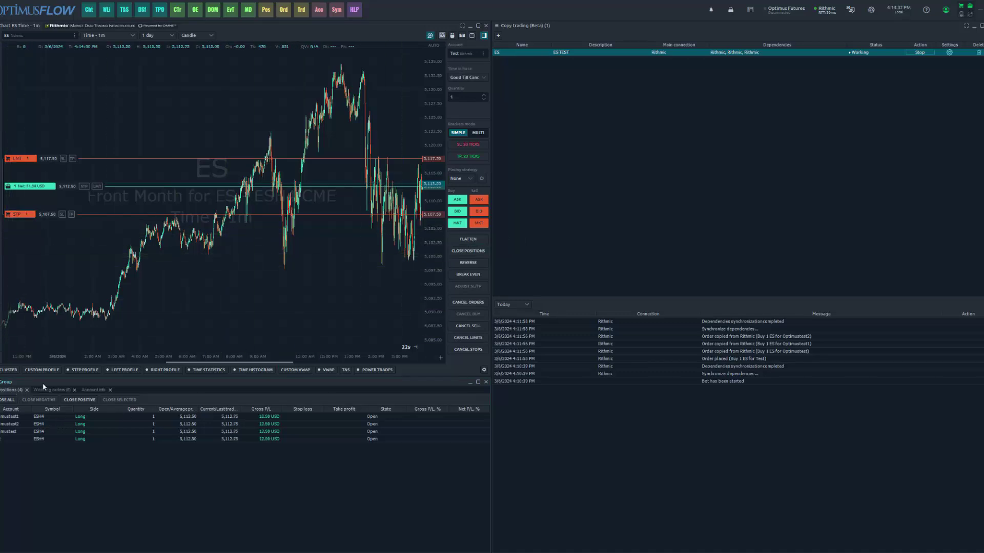
Raise the Test account's sell stop on the ES chart to about 5,111.75 and accept the order modification.
drag(260, 283, 180, 277)
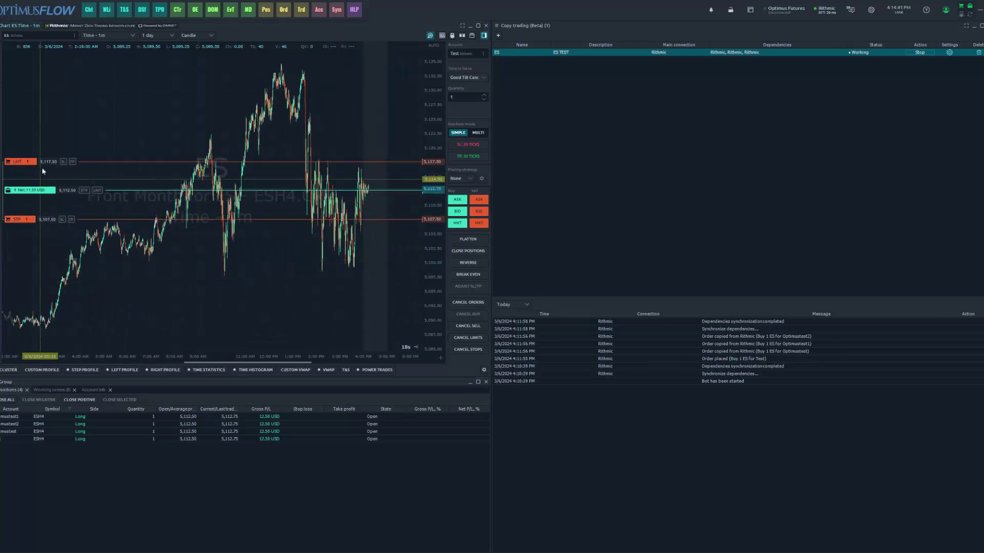
drag(25, 219, 41, 198)
click(493, 255)
click(493, 255)
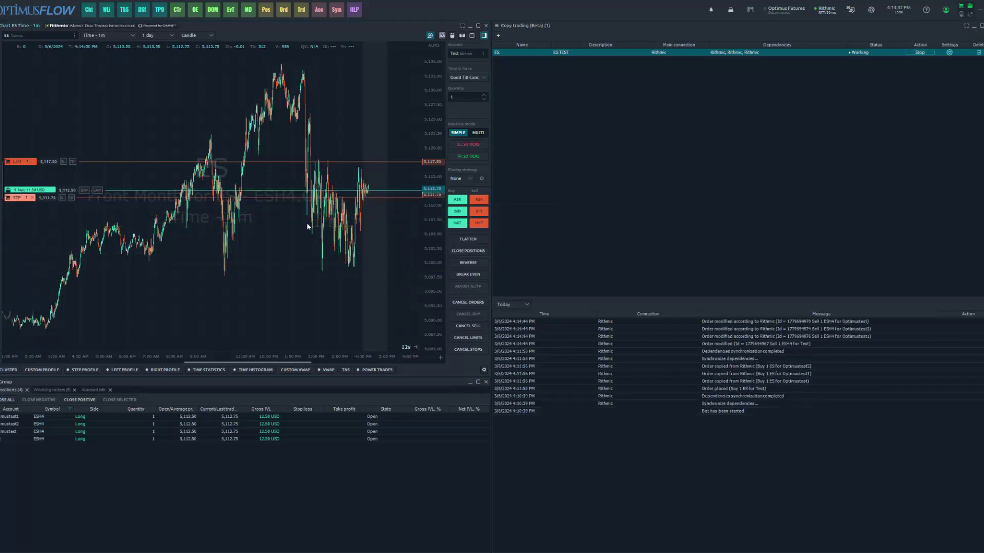
Raise the Test account's sell stop on the ES chart to 5,112.50 and accept the order modification.
drag(437, 85, 438, 48)
drag(23, 192, 29, 182)
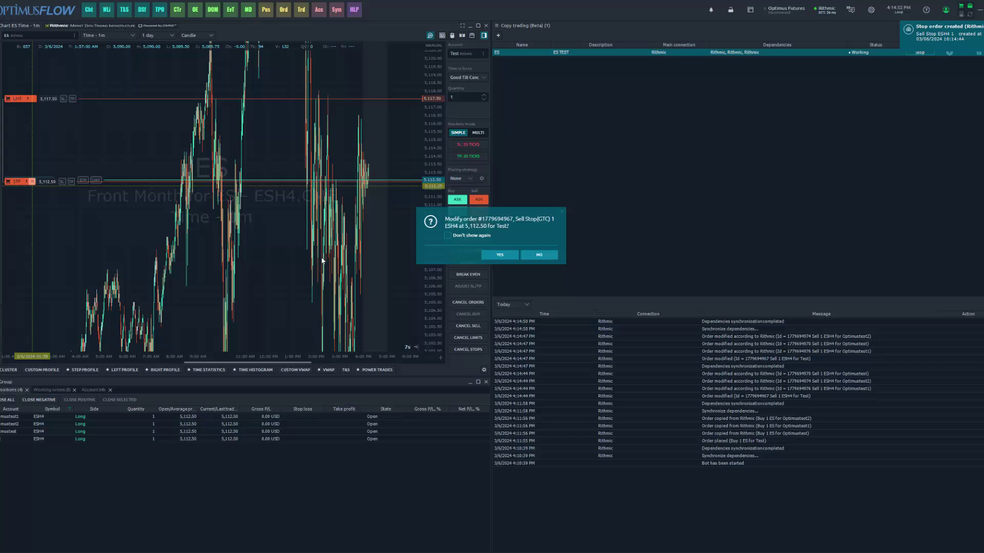
click(490, 253)
scroll(67, 226, up, 2)
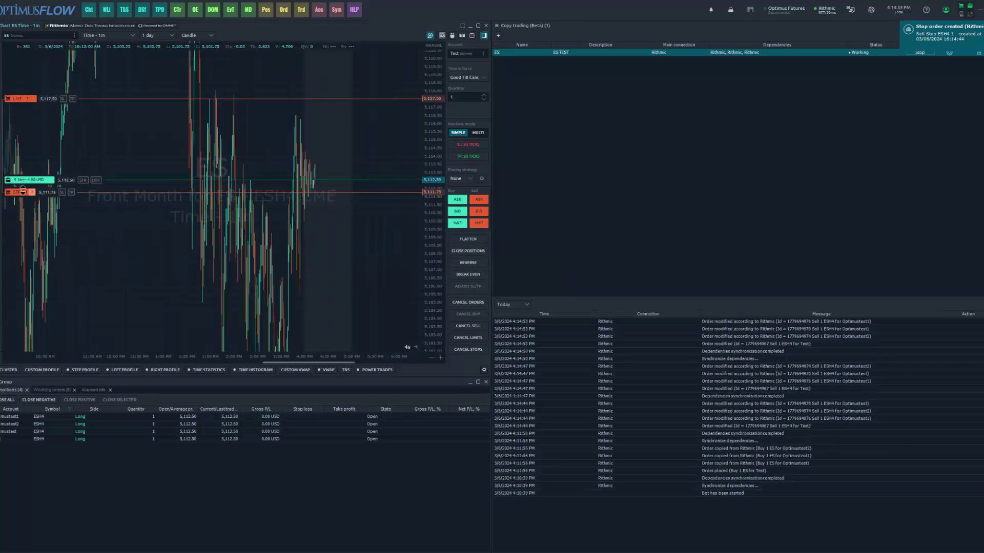
drag(28, 192, 27, 184)
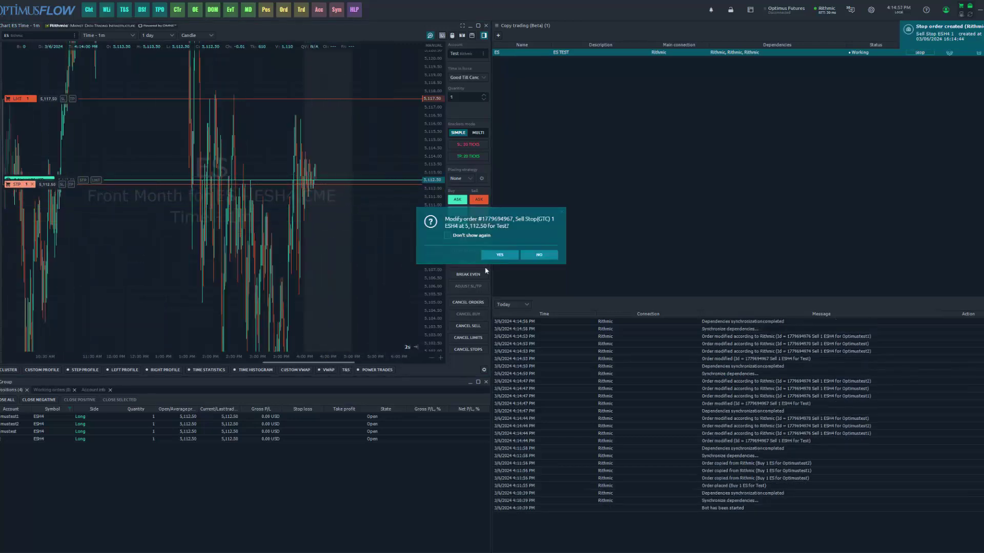
click(489, 254)
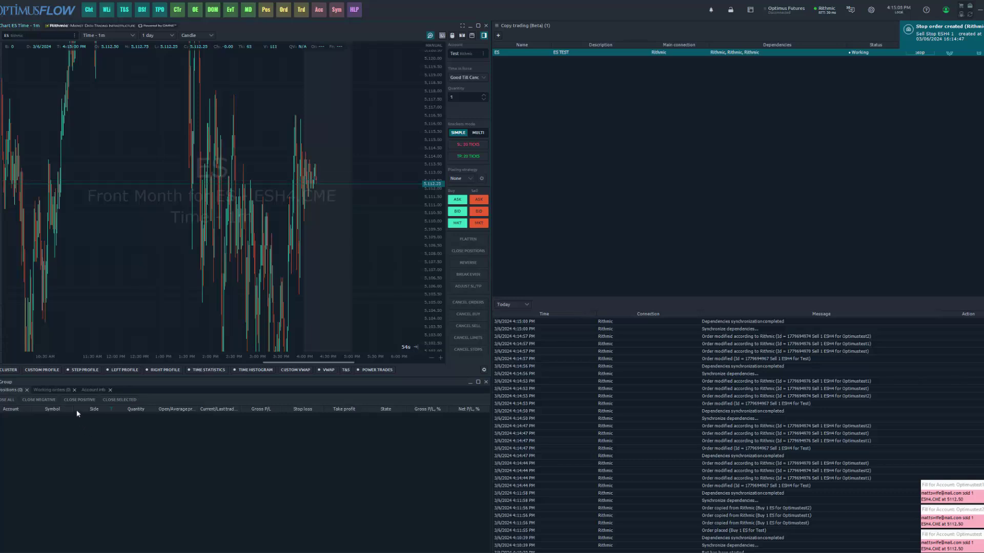
Check the working orders and review the copy trading bot's event log, including its date range options.
click(60, 390)
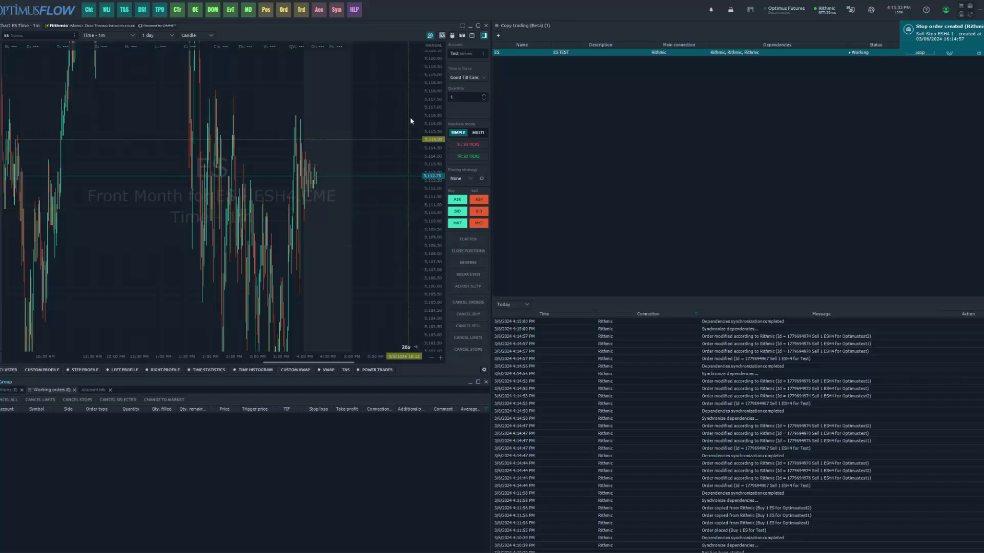
drag(433, 123, 434, 185)
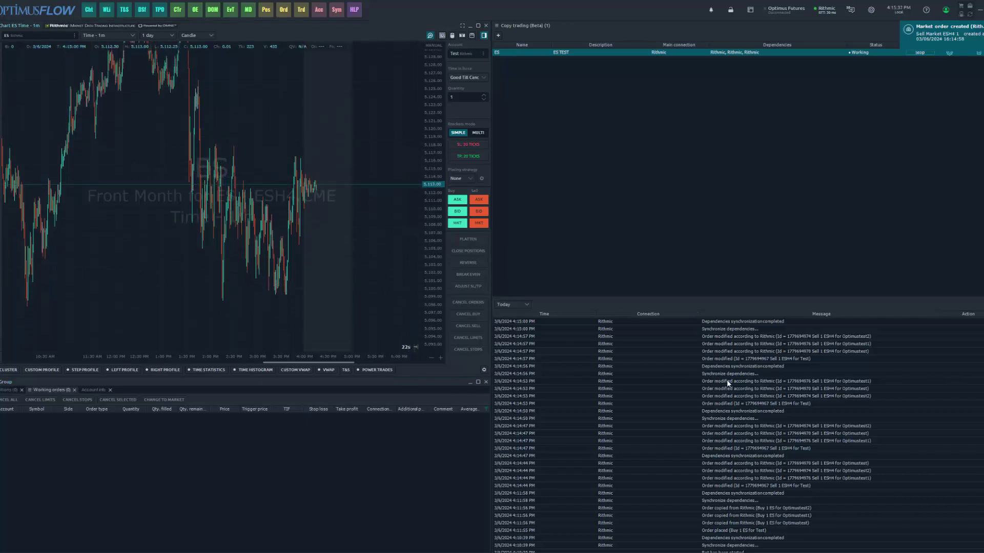
scroll(727, 433, down, 1)
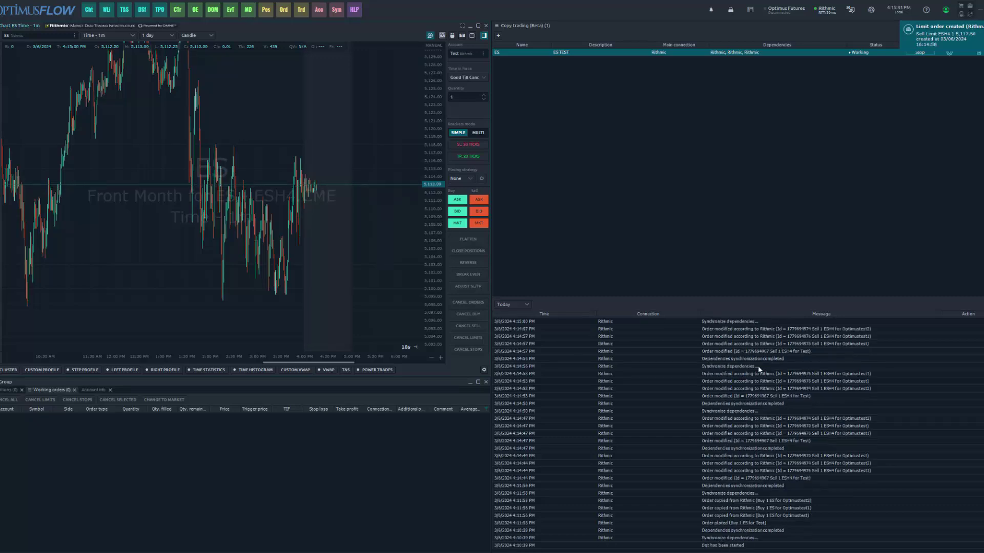
scroll(747, 390, up, 1)
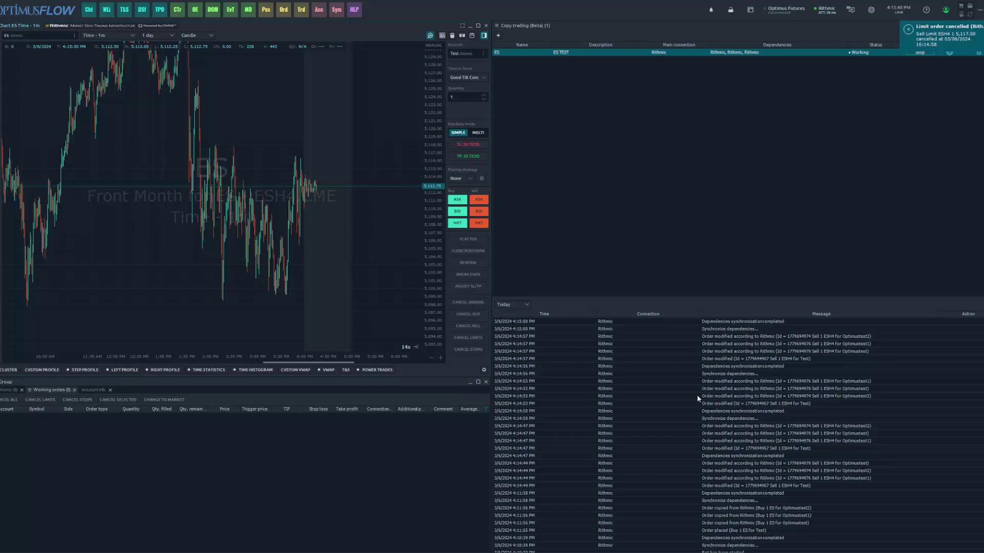
click(515, 305)
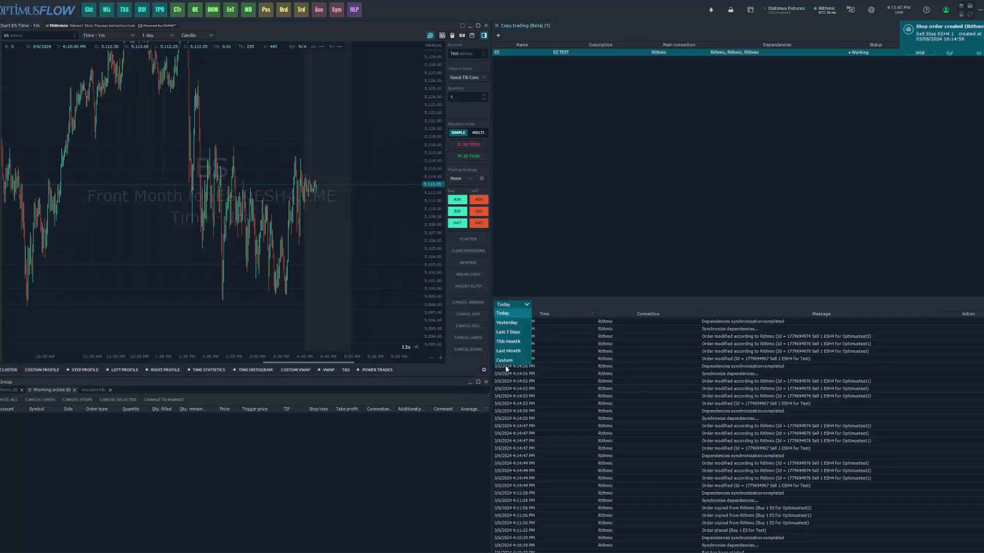
click(650, 418)
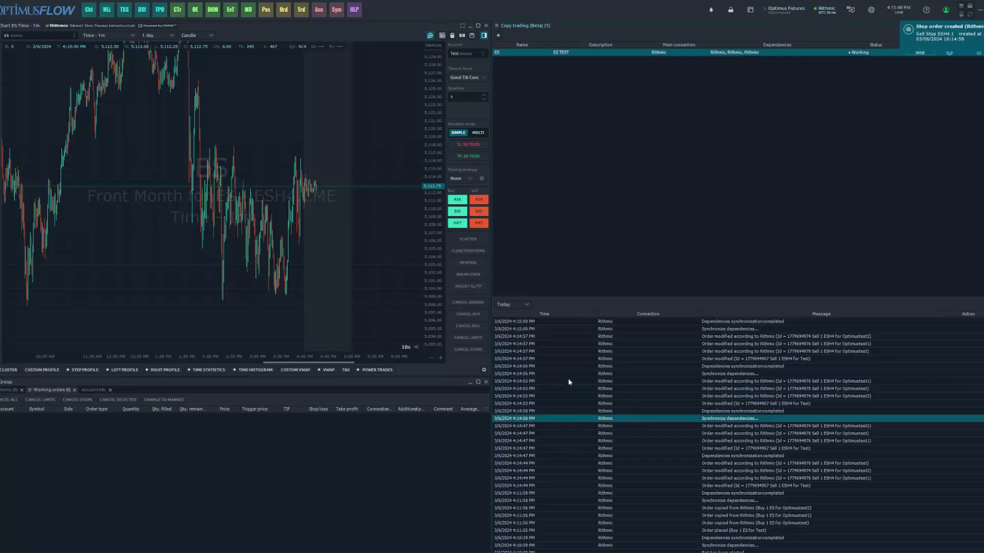